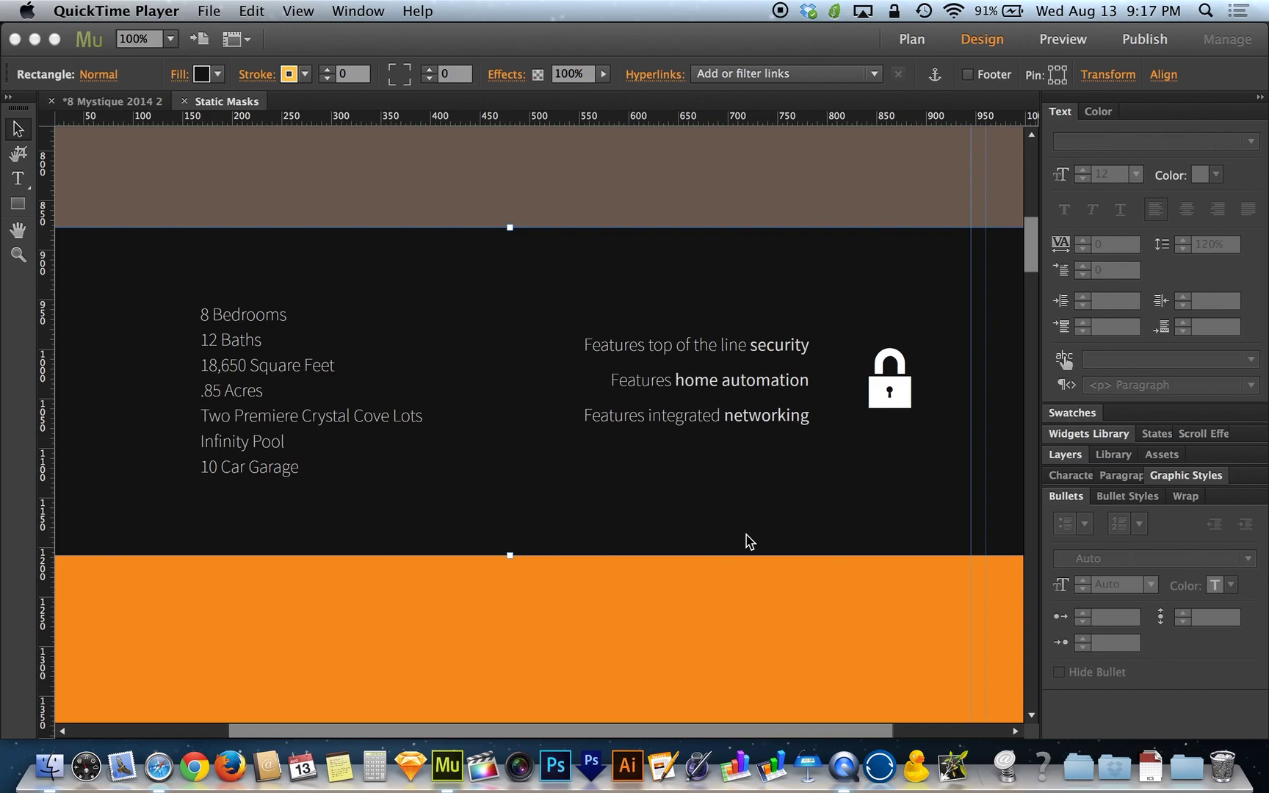
Select the property list frame and apply bullets, trying numbered items before returning to bullets.
left_click(317, 419)
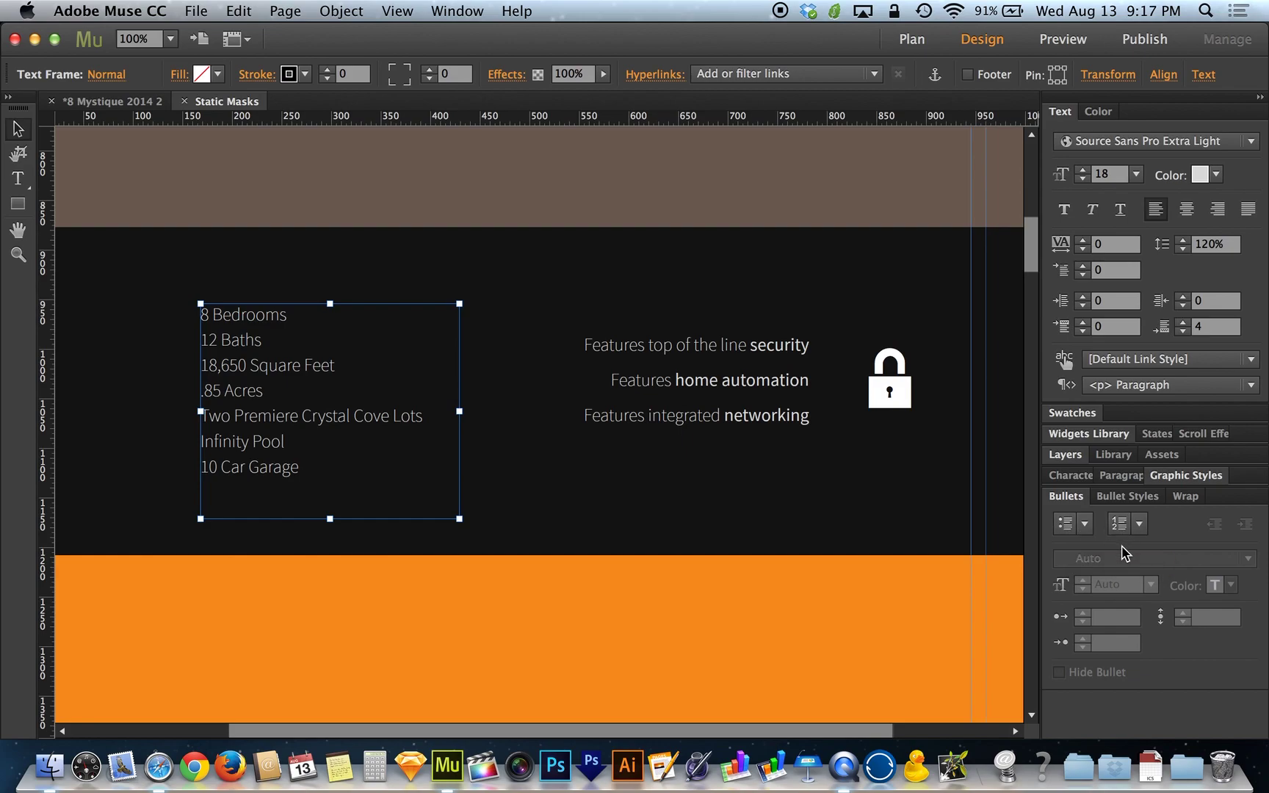
left_click(1062, 526)
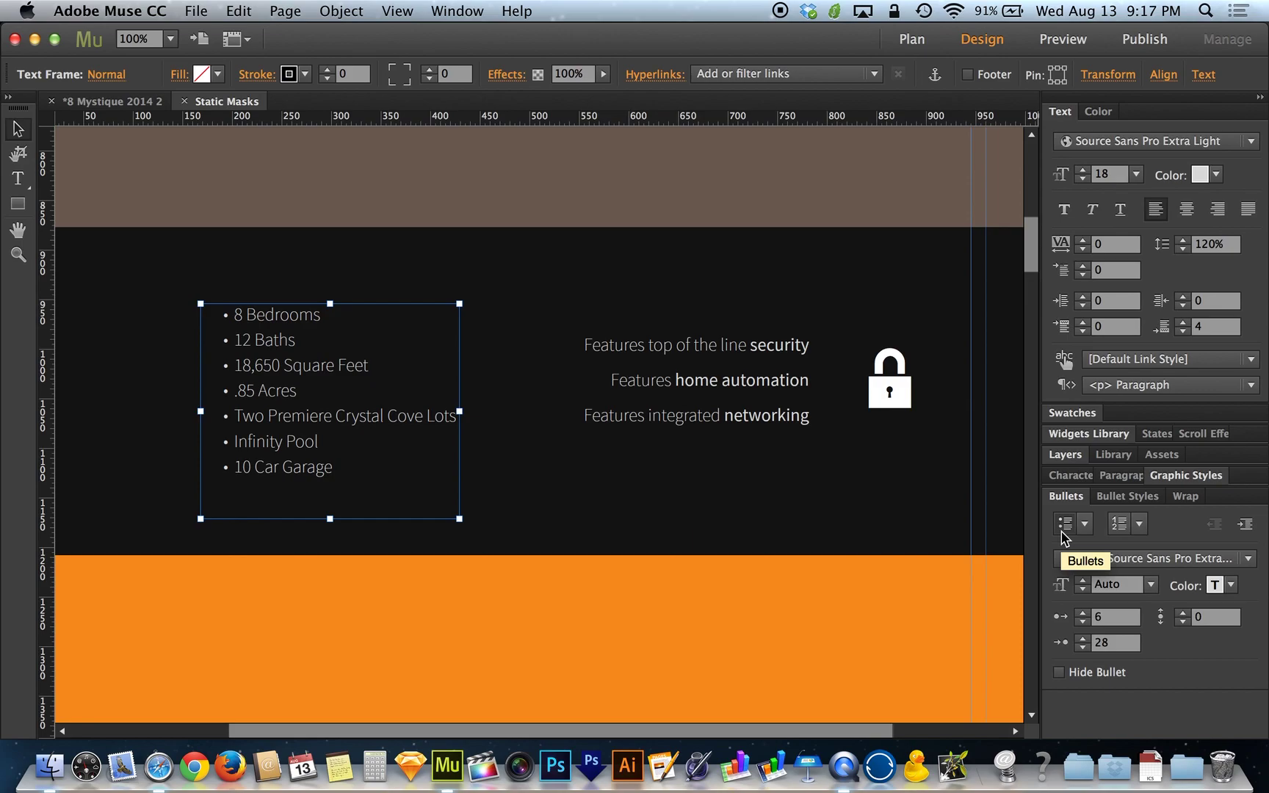
left_click(1122, 527)
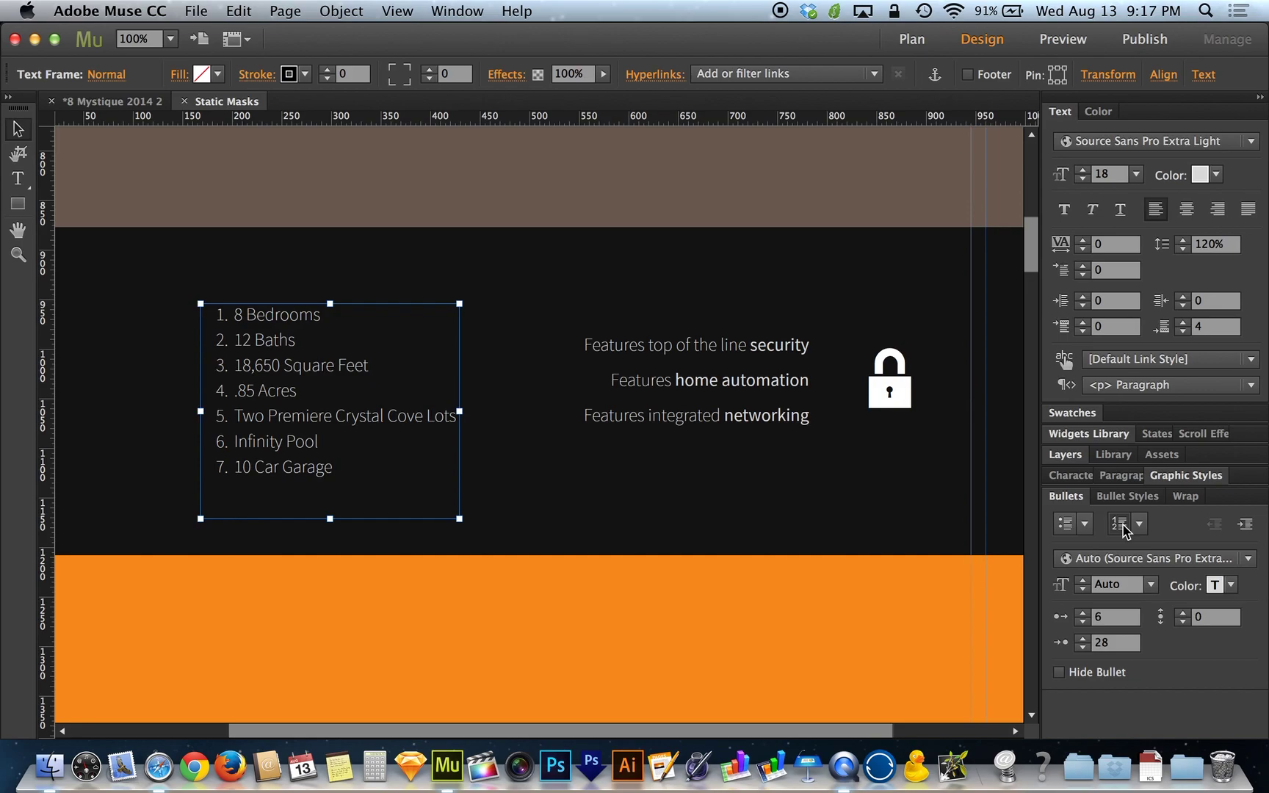
left_click(1059, 529)
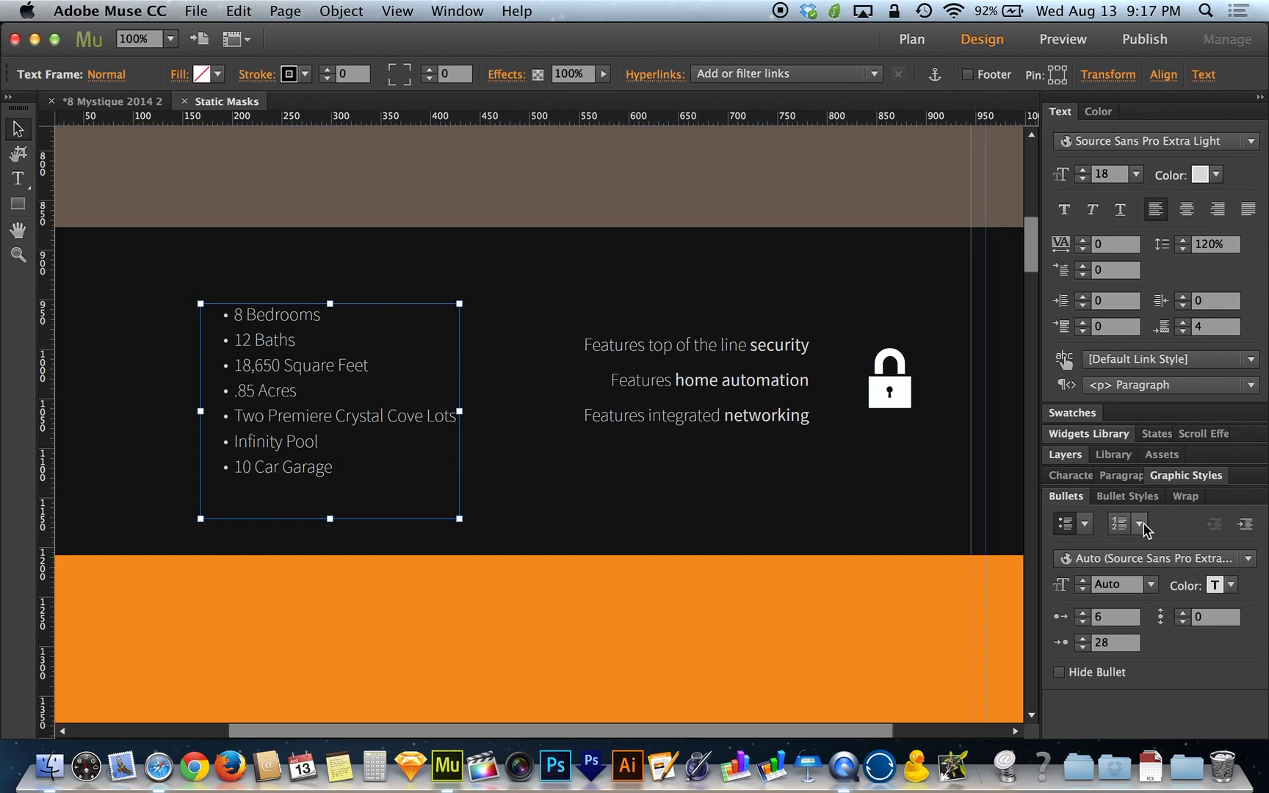
Preview the numbering style choices, then show the available bullet characters.
left_click(1141, 526)
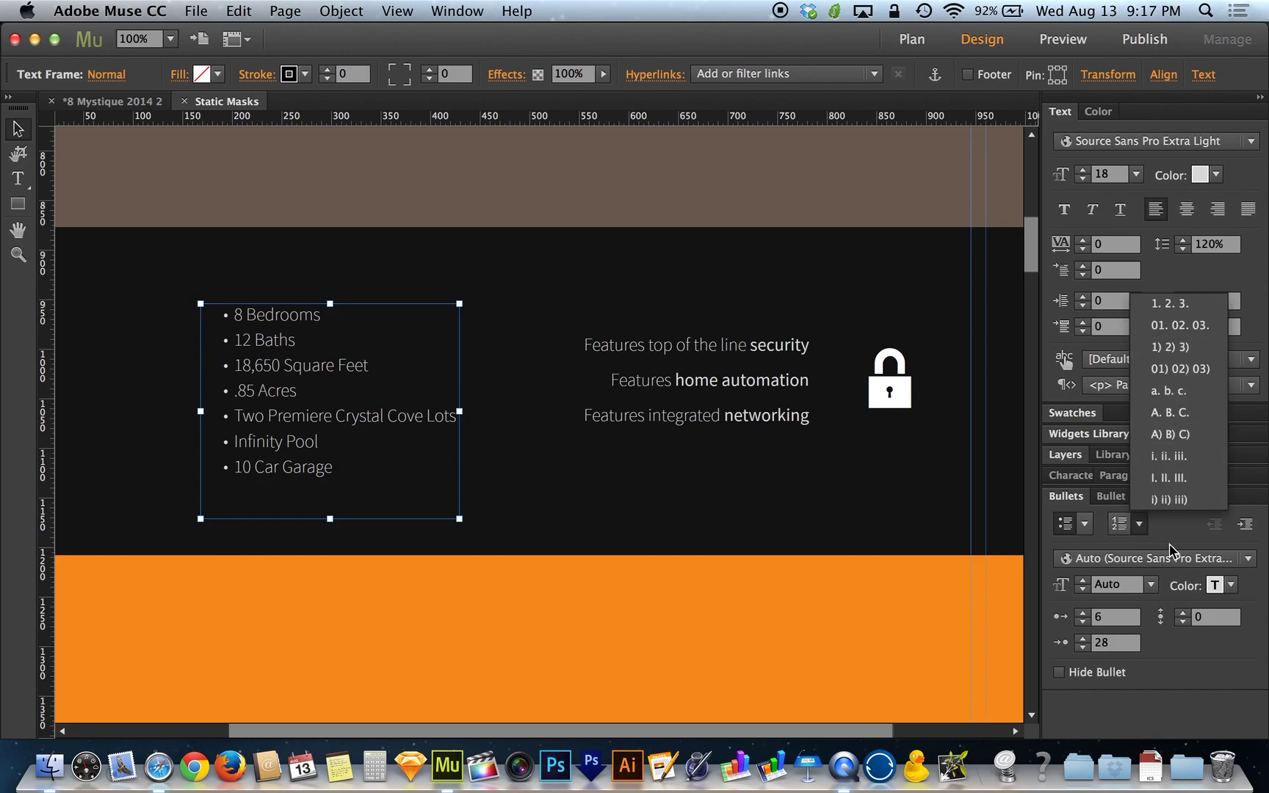
left_click(1139, 526)
left_click(1084, 525)
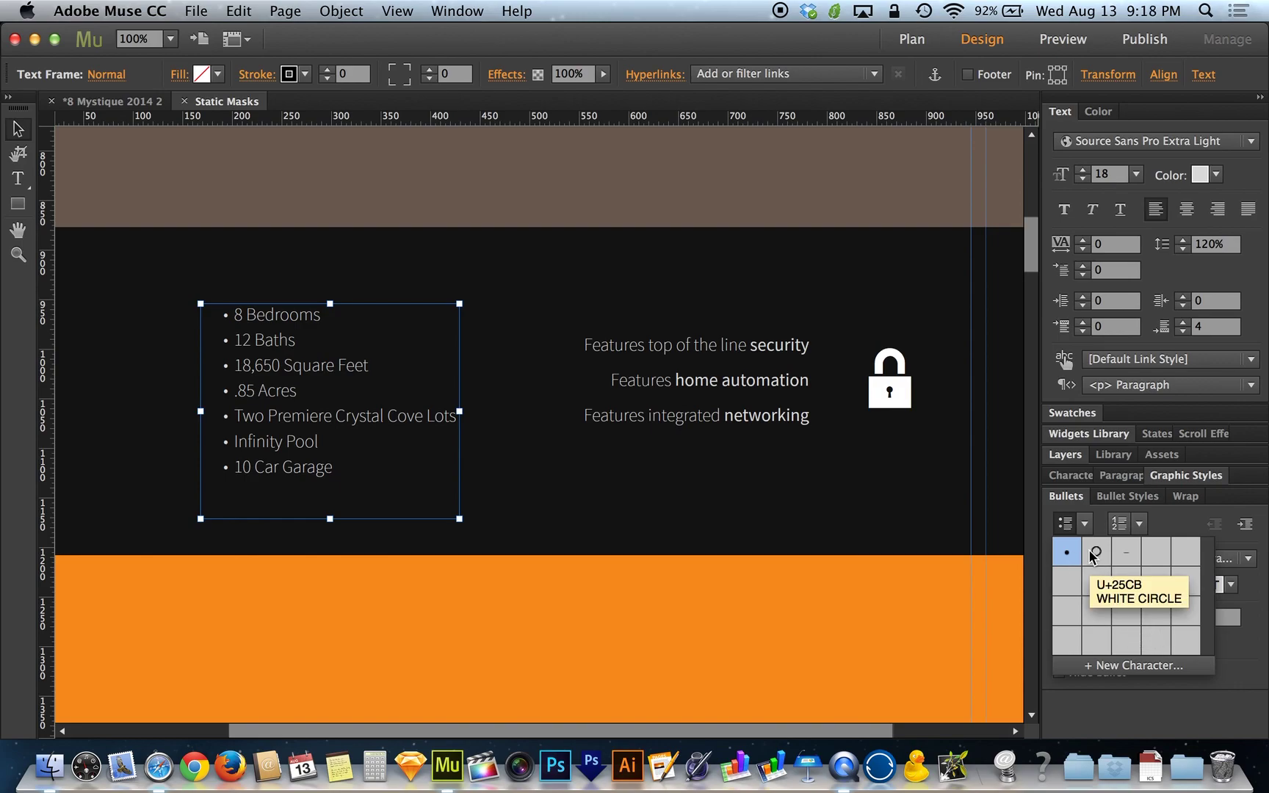
Define a new bullet character from the icon-megapack webfont's Entire Font using the solid arrow glyph.
left_click(1129, 668)
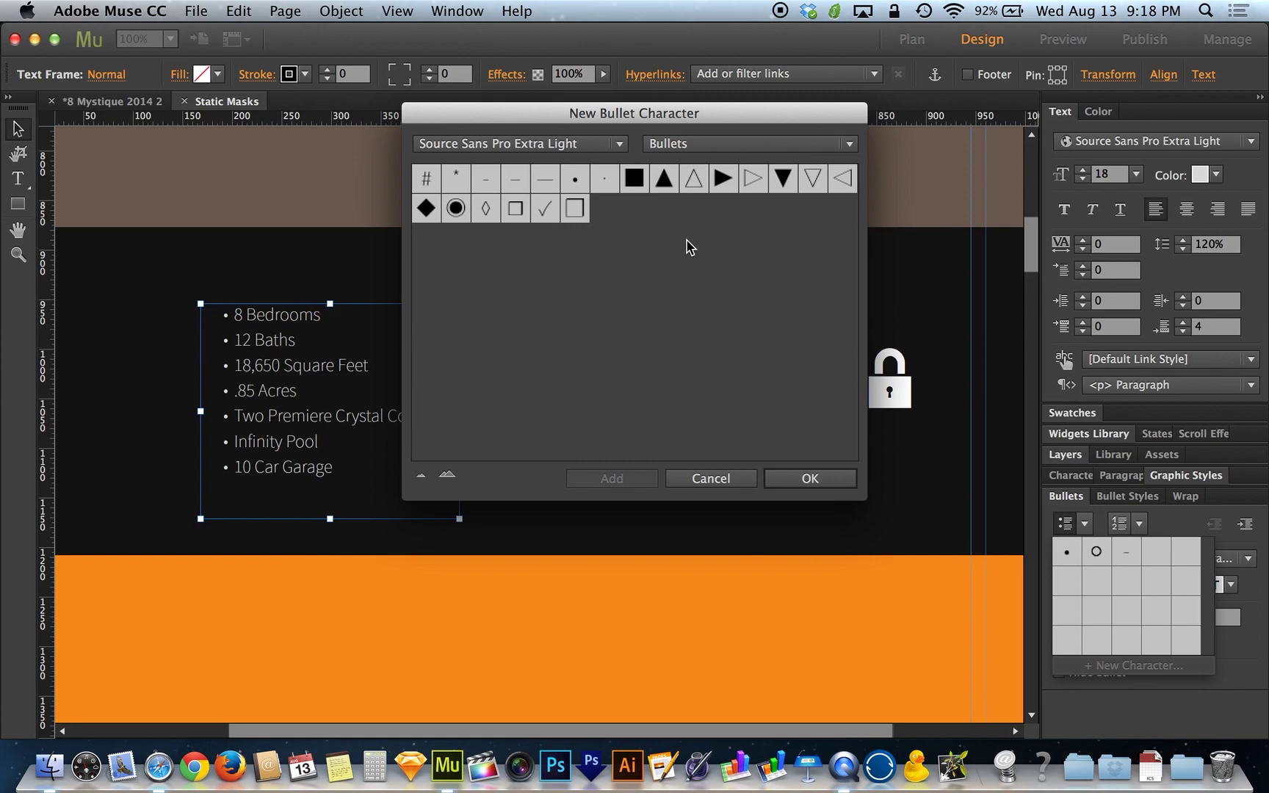
left_click(614, 143)
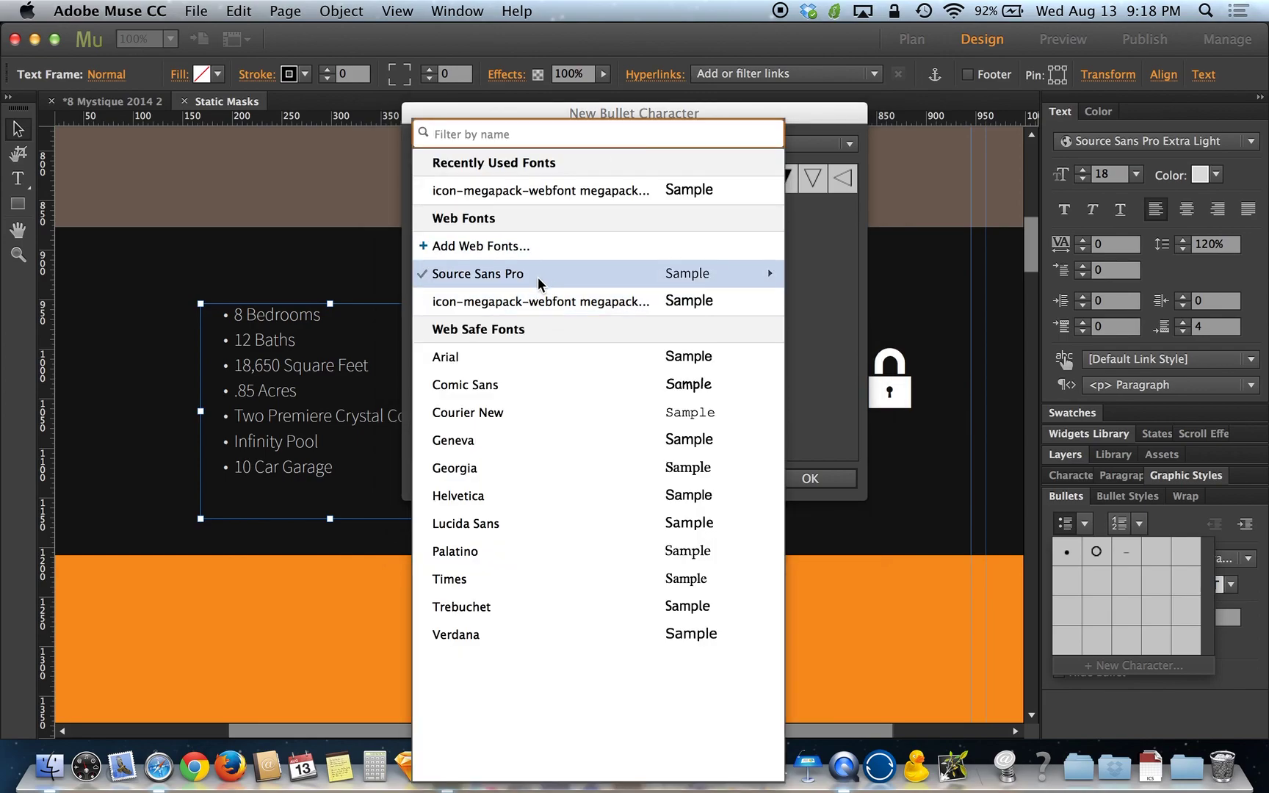
mouse_move(551, 277)
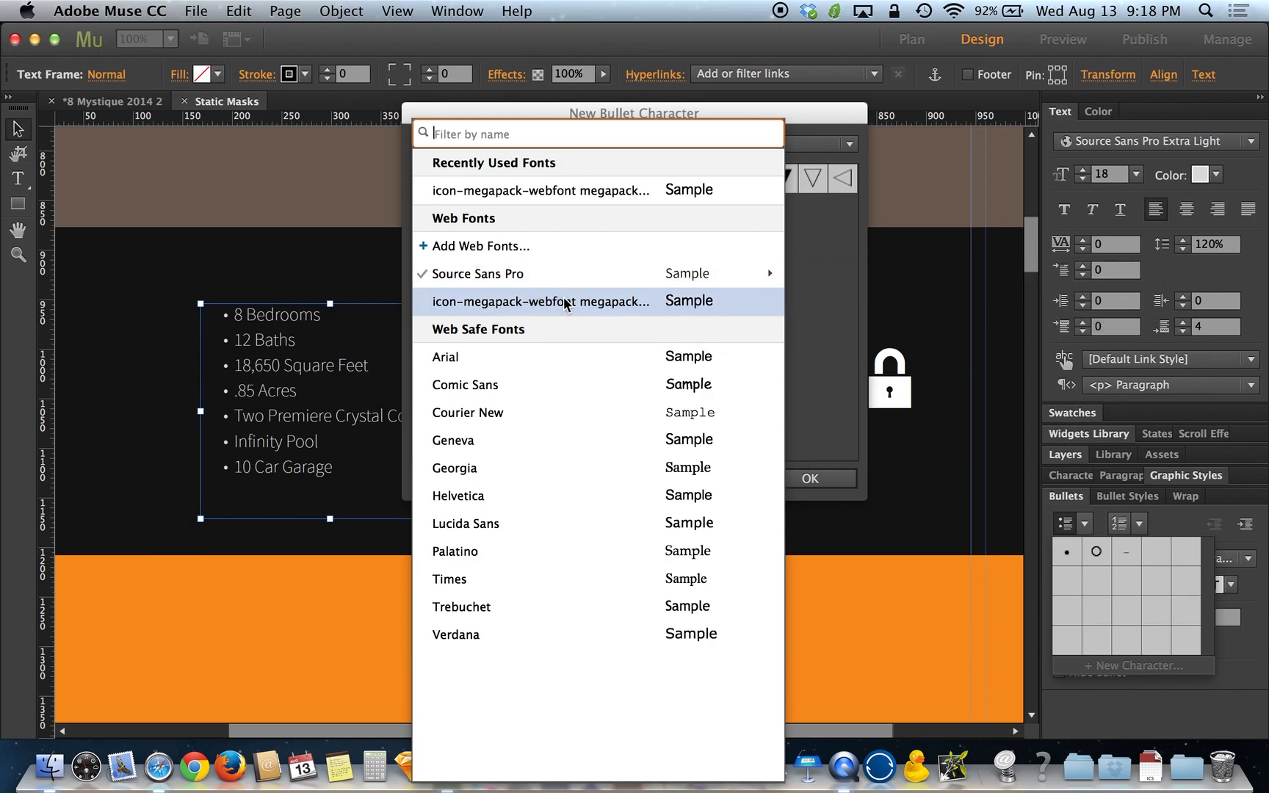
left_click(566, 304)
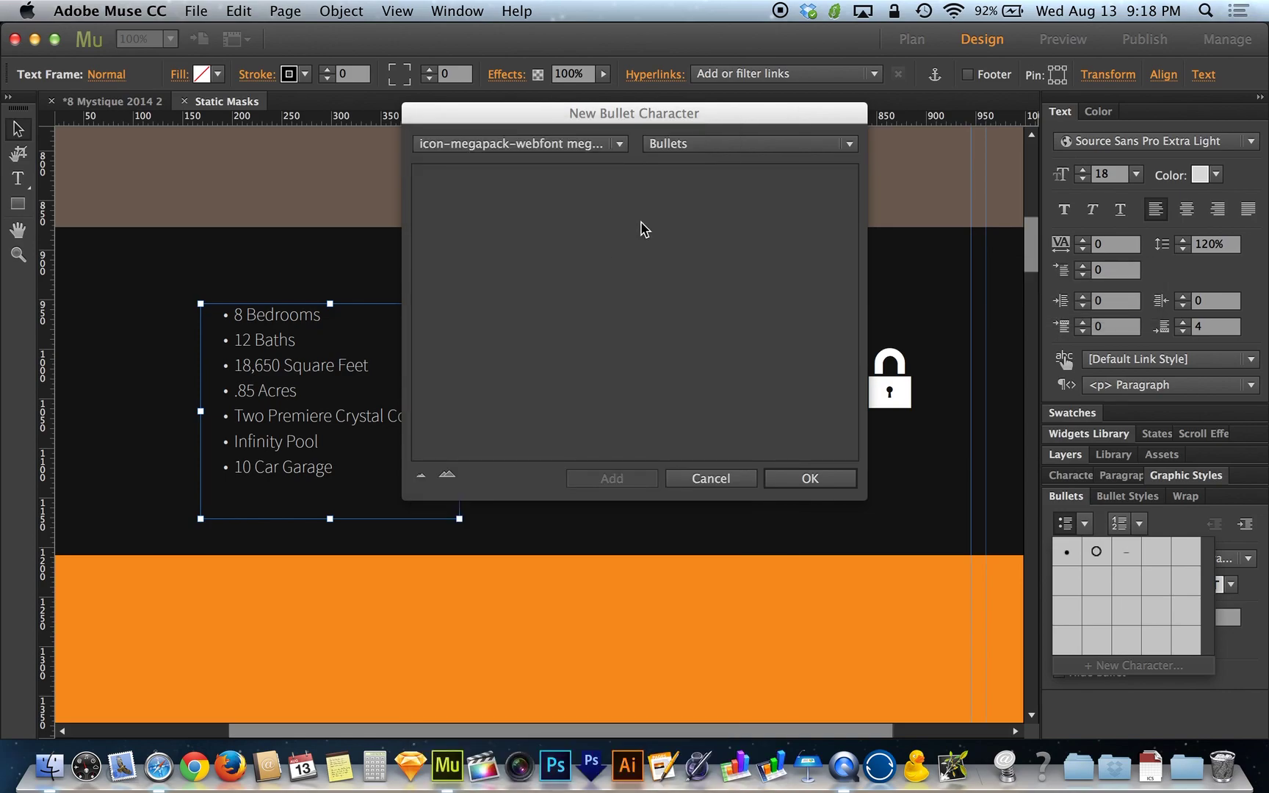
left_click(726, 142)
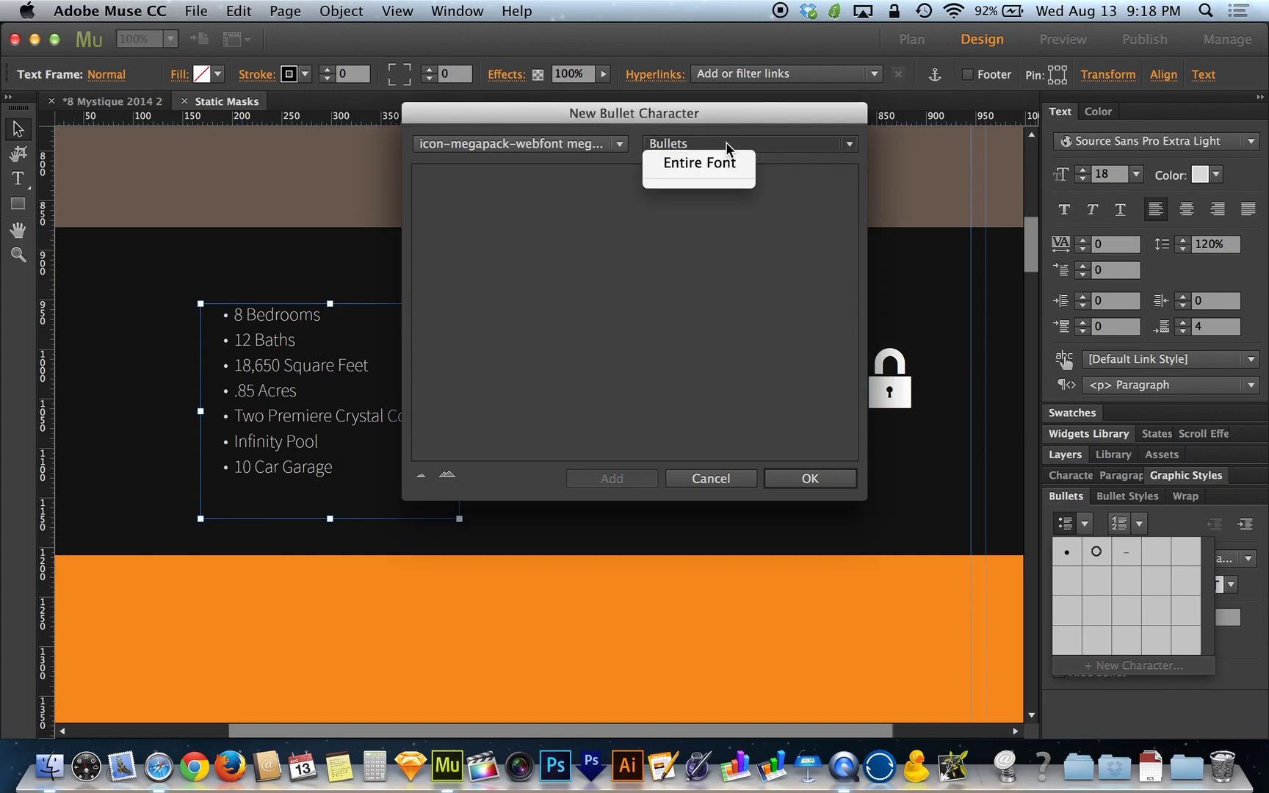
left_click(706, 163)
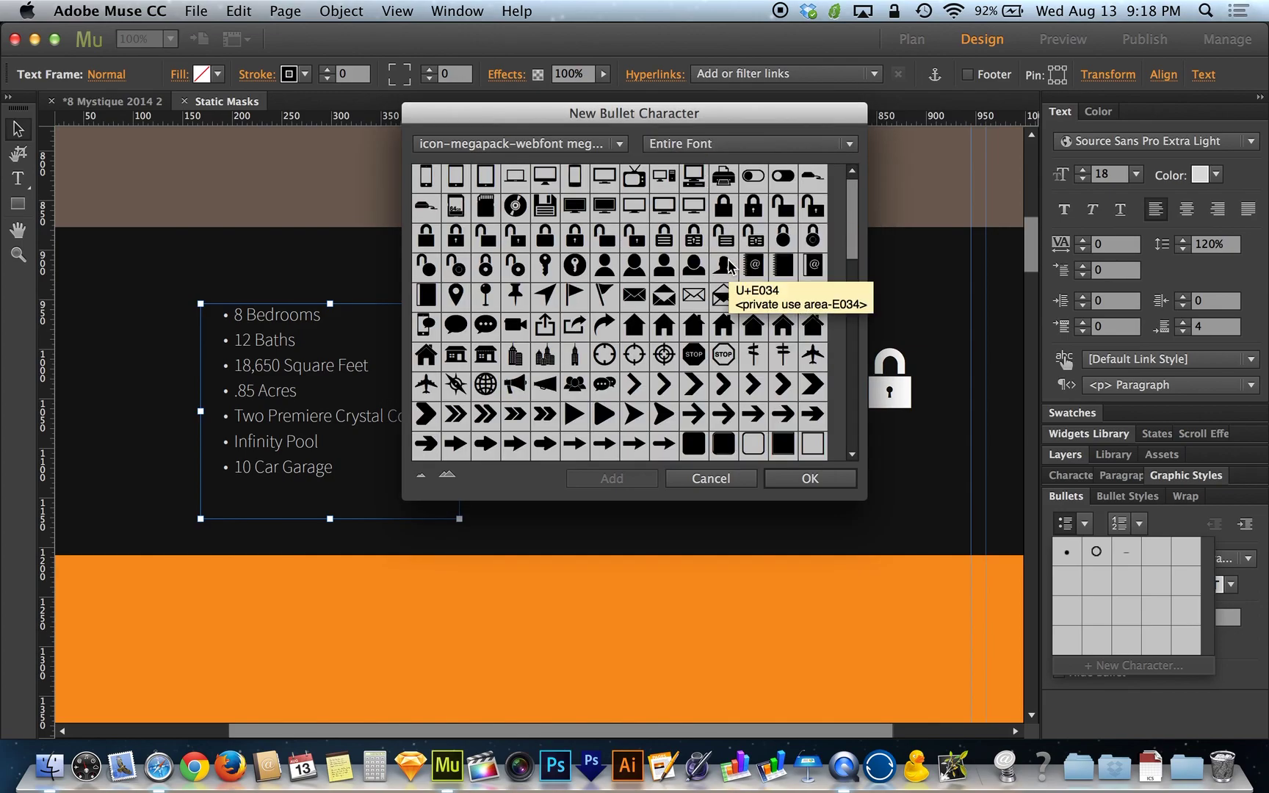
scroll(729, 265, "down", 5)
scroll(729, 265, "up", 5)
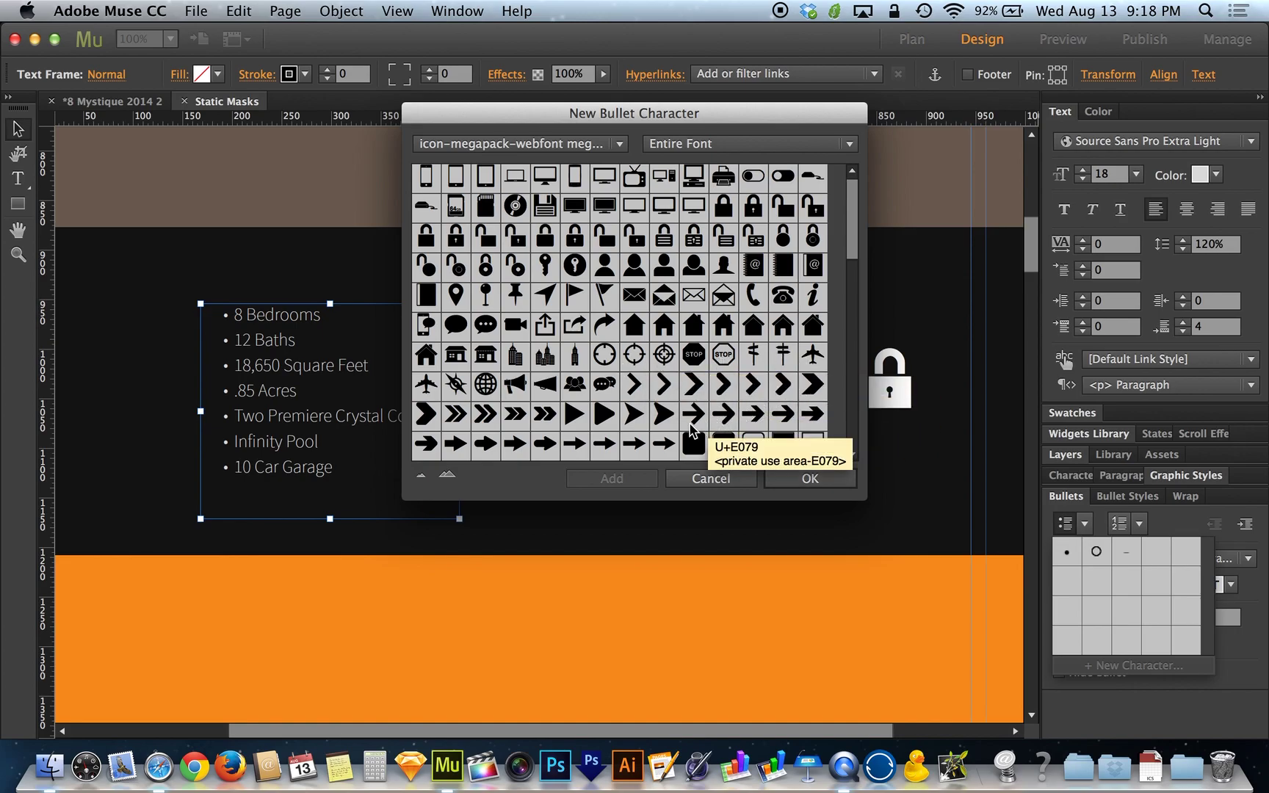
left_click(664, 417)
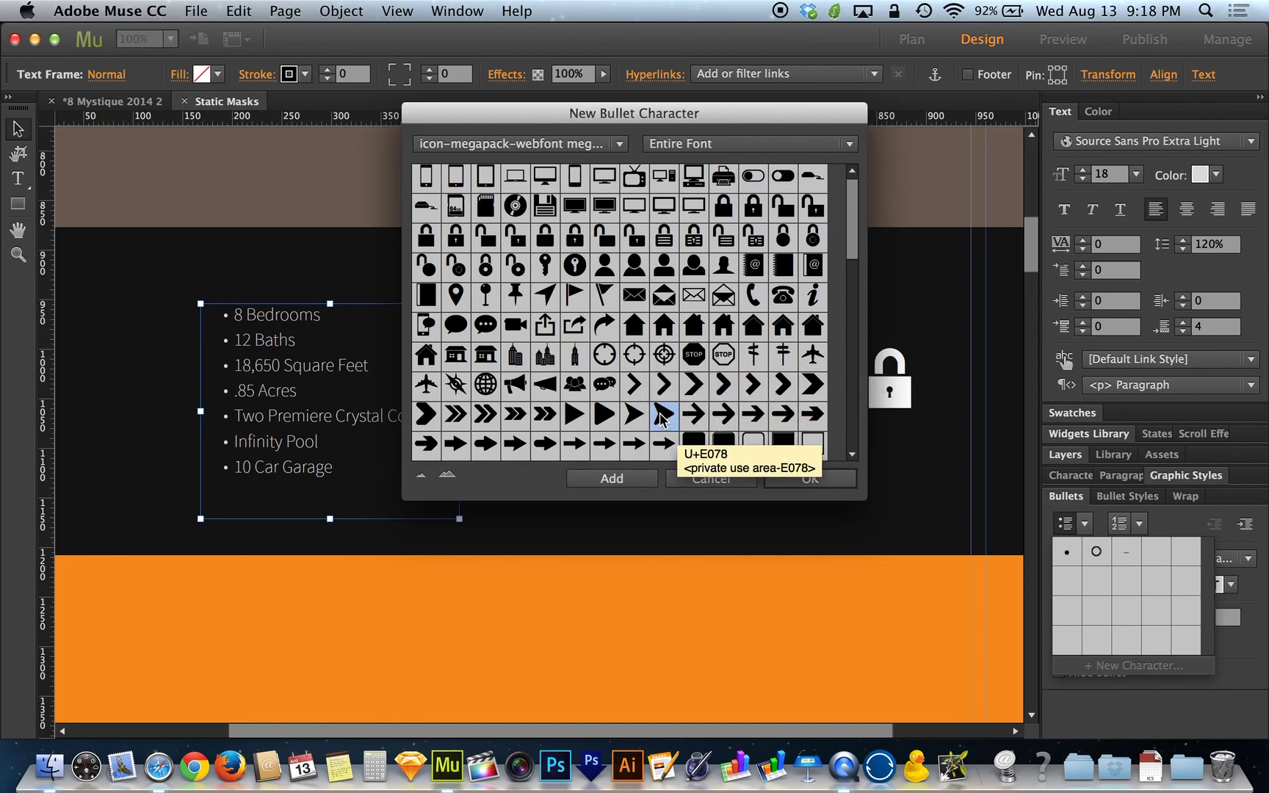
left_click(804, 481)
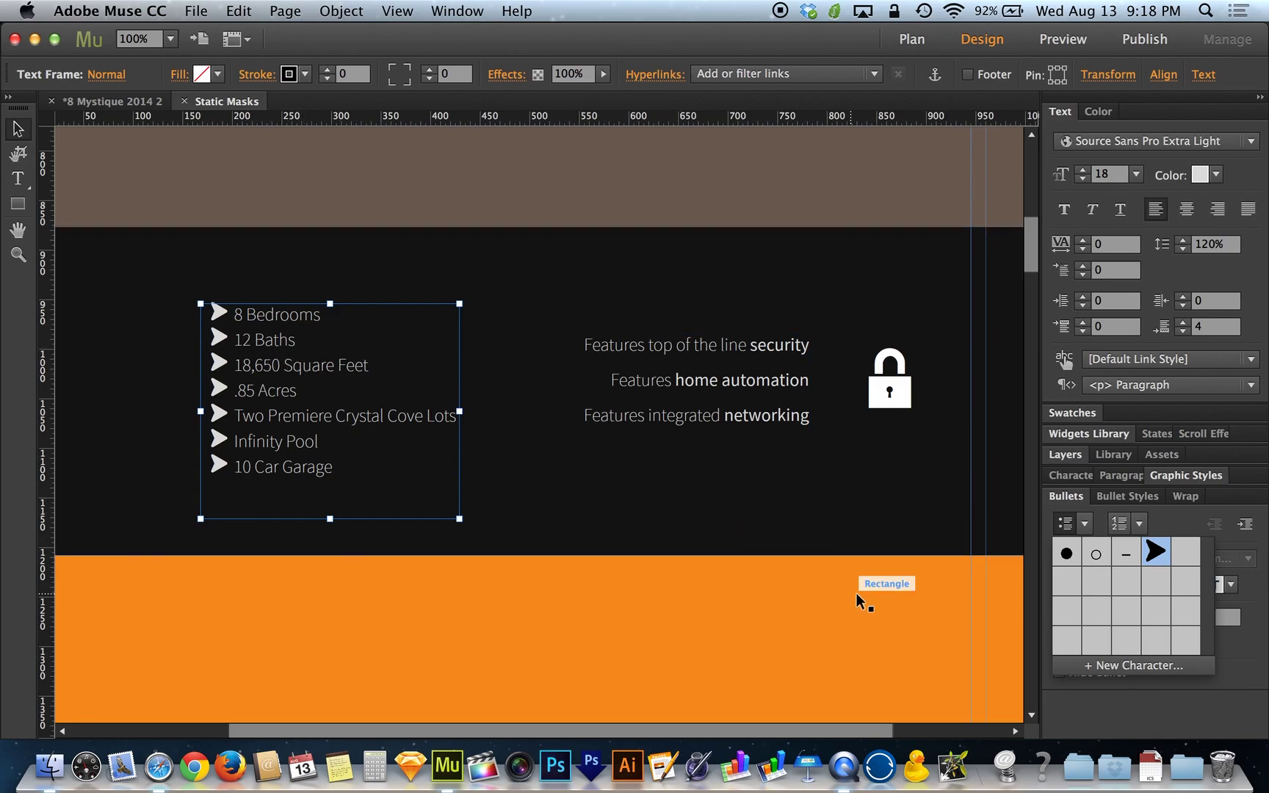
Close the bullet character choices and set the bullet size to 12.
left_click(1068, 523)
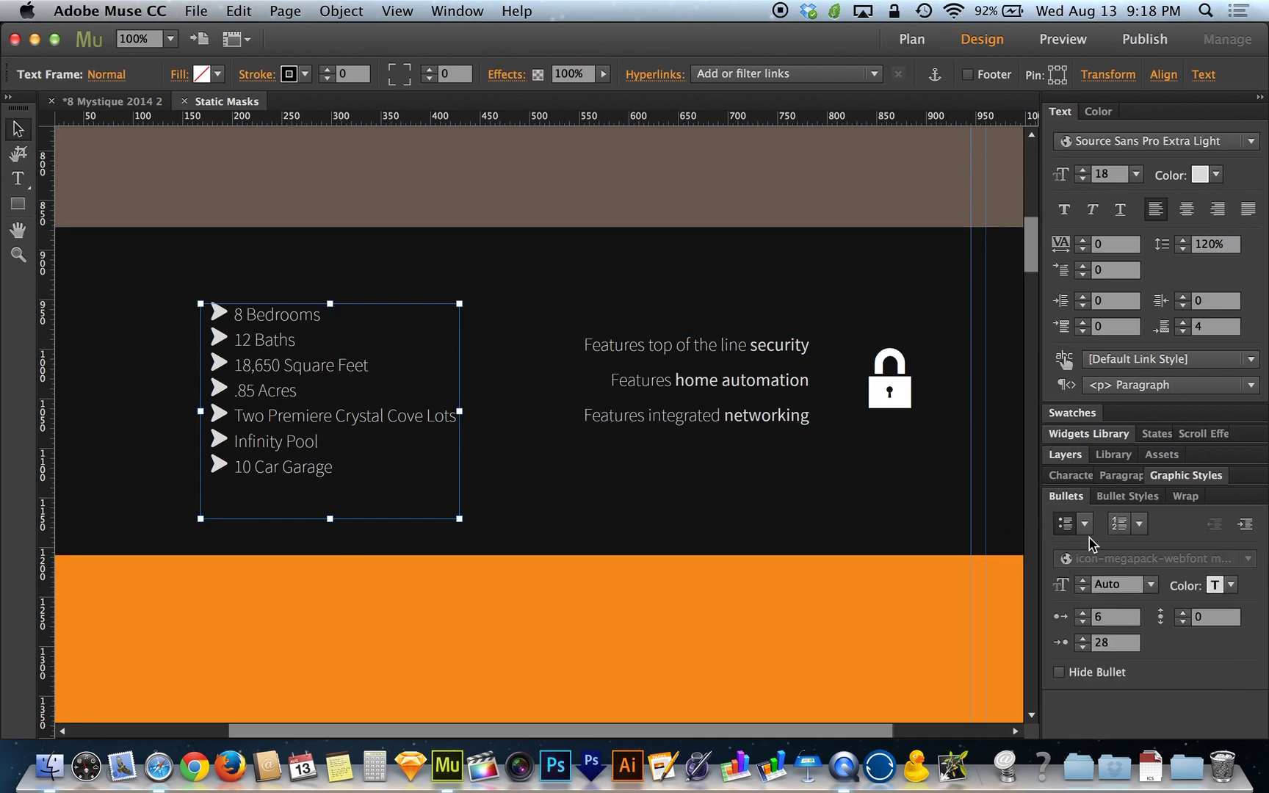
left_click(1152, 586)
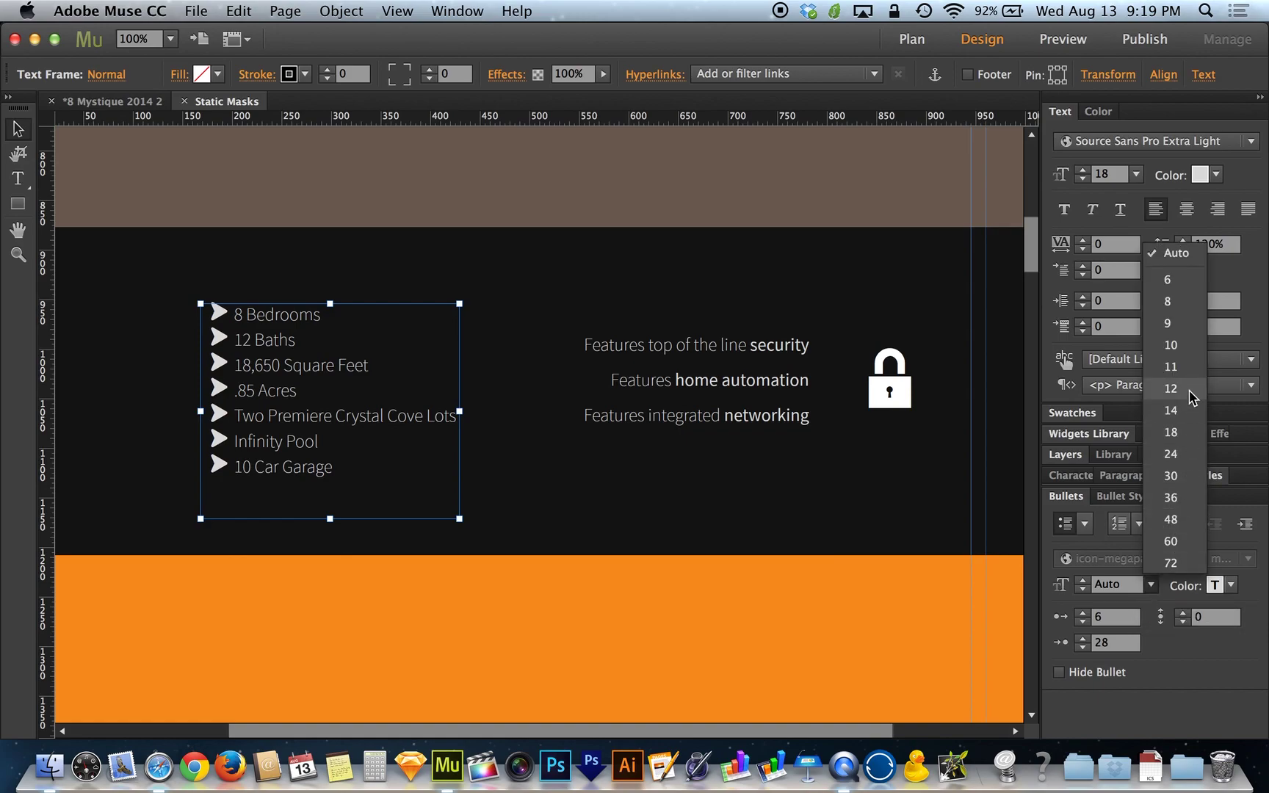
key("Escape")
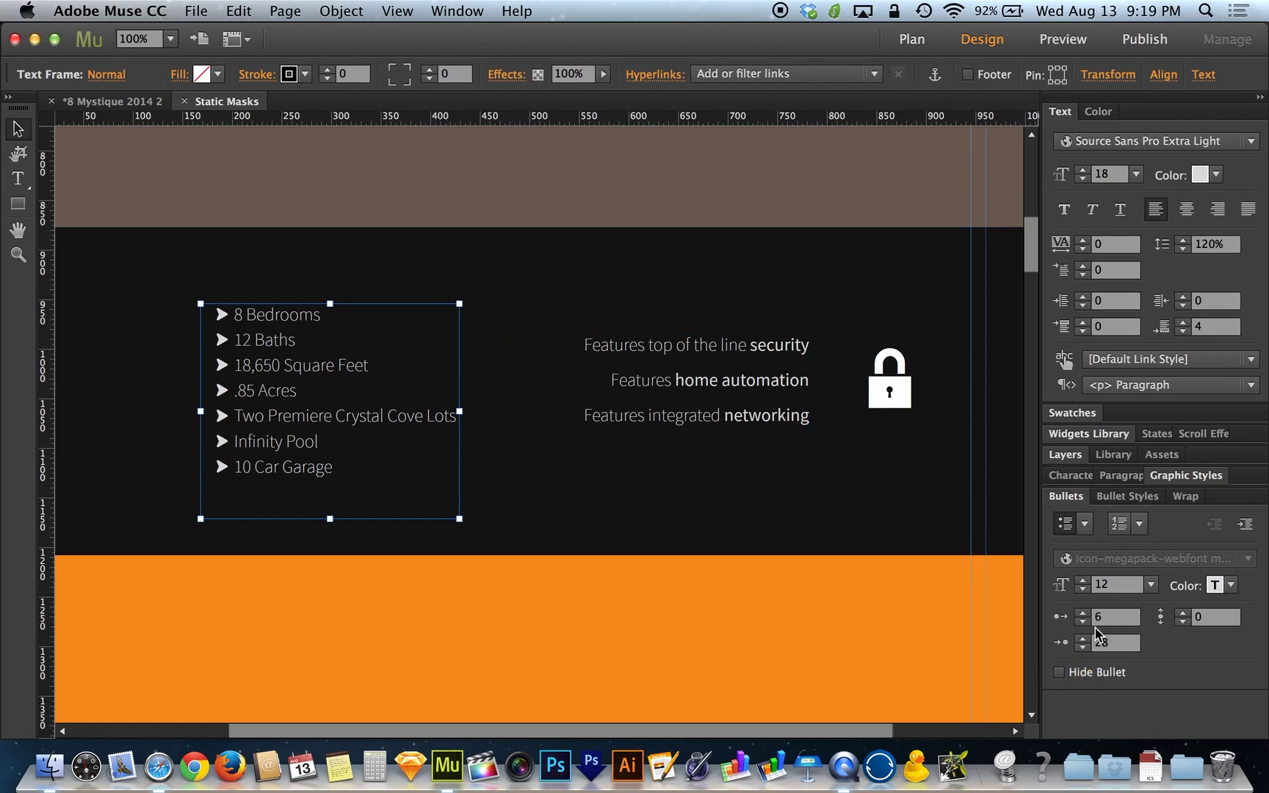
Test widening and narrowing the gap between the arrow bullets and the list text.
left_click(1083, 613)
left_click(1082, 613)
left_click(1083, 613)
left_click(1083, 613)
left_click(1083, 613)
left_click(1082, 614)
left_click(1082, 614)
left_click(1082, 613)
left_click(1083, 614)
left_click(1082, 613)
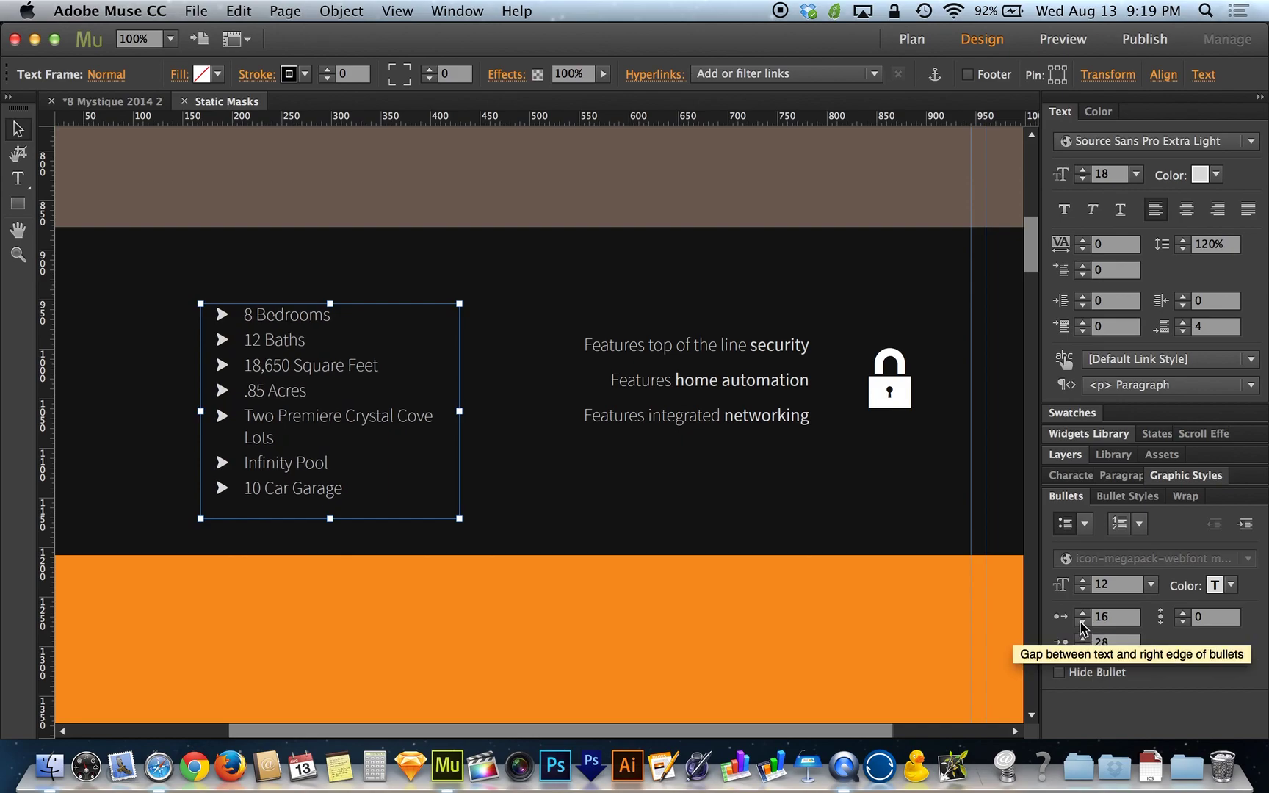
left_click(1082, 622)
left_click(1082, 622)
left_click(1083, 622)
left_click(1083, 622)
left_click(1083, 622)
left_click(1082, 622)
left_click(1083, 622)
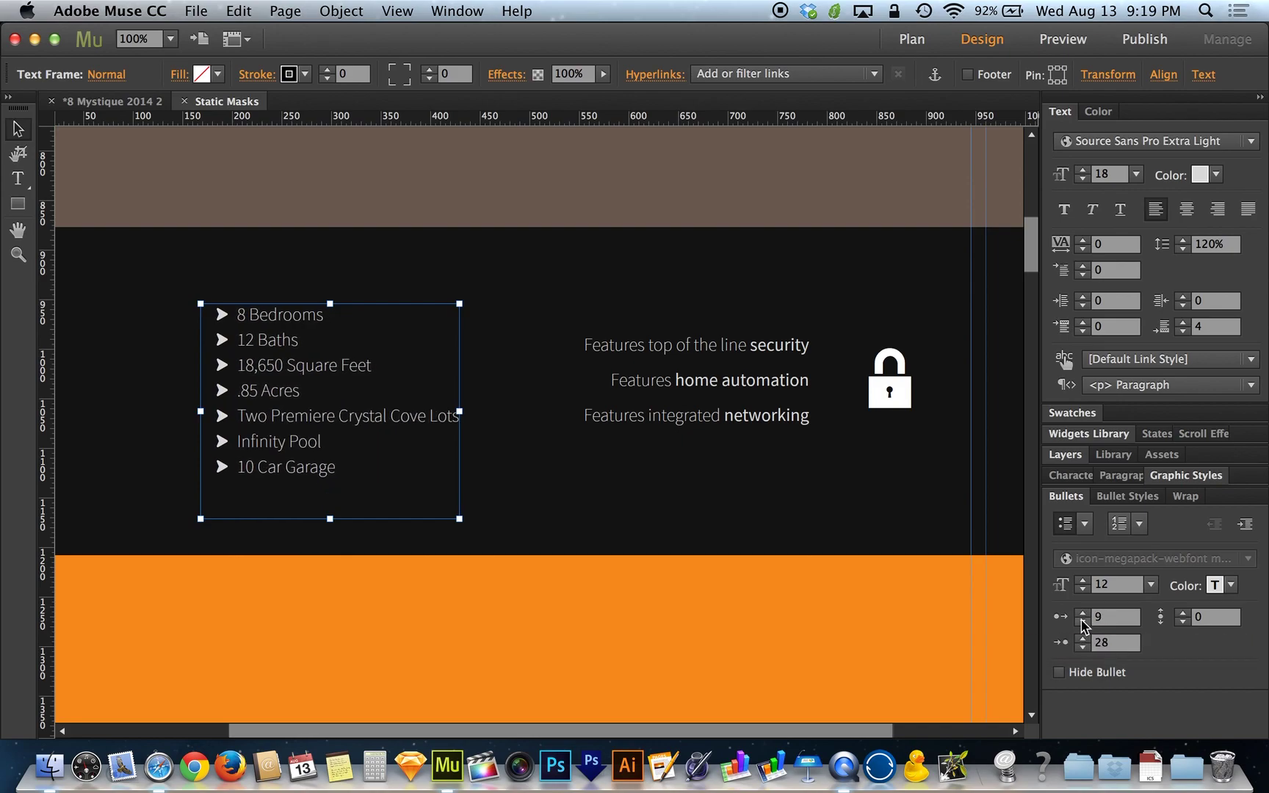
left_click(1082, 622)
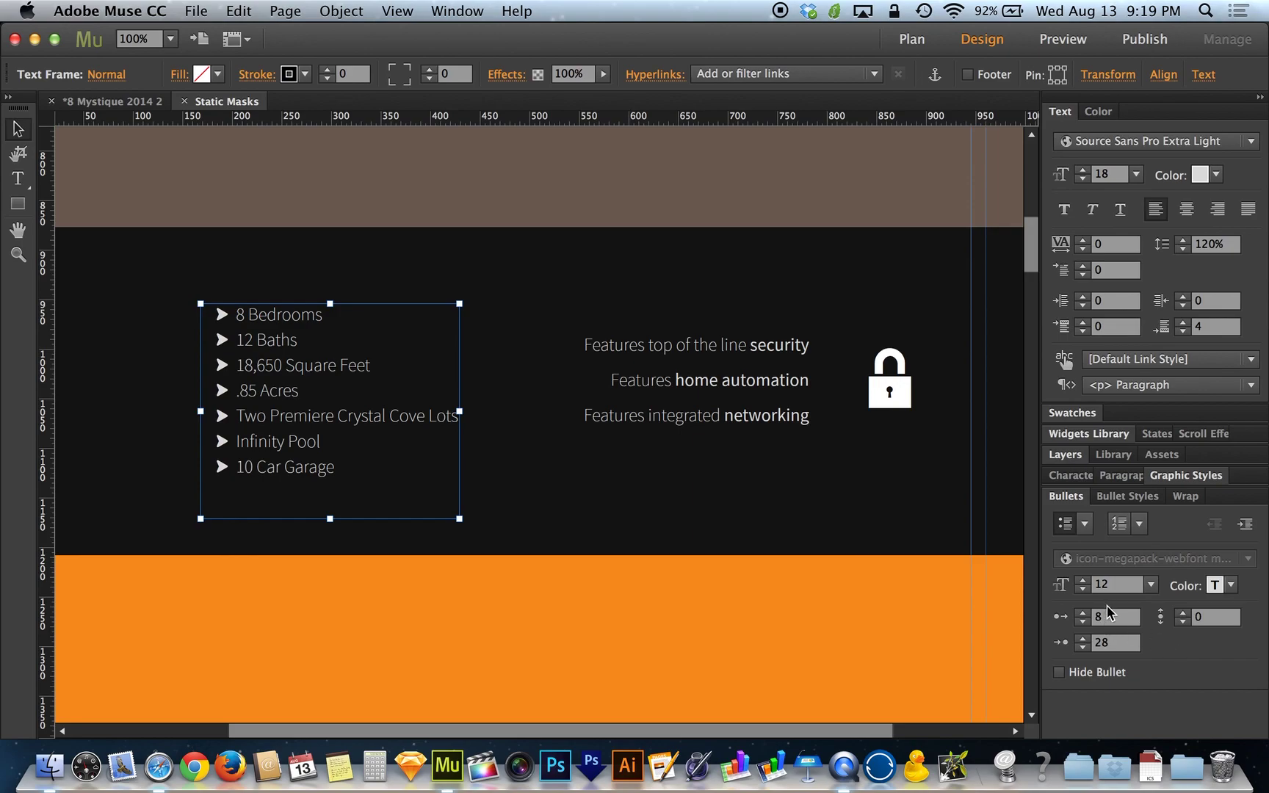
Step the bullet indent down to 0.
left_click(1083, 647)
left_click(1083, 647)
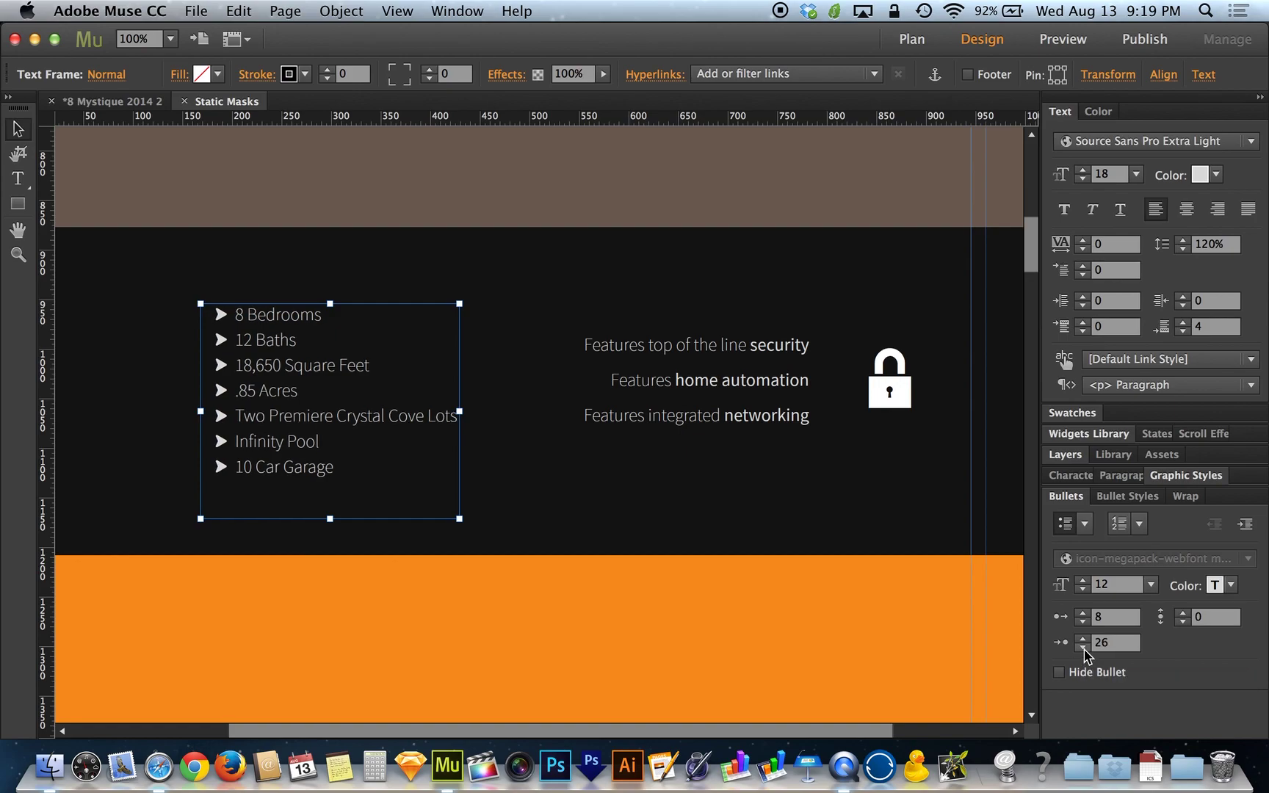
left_click(1082, 647)
left_click(1082, 647)
left_click(1082, 647)
left_click(1082, 647)
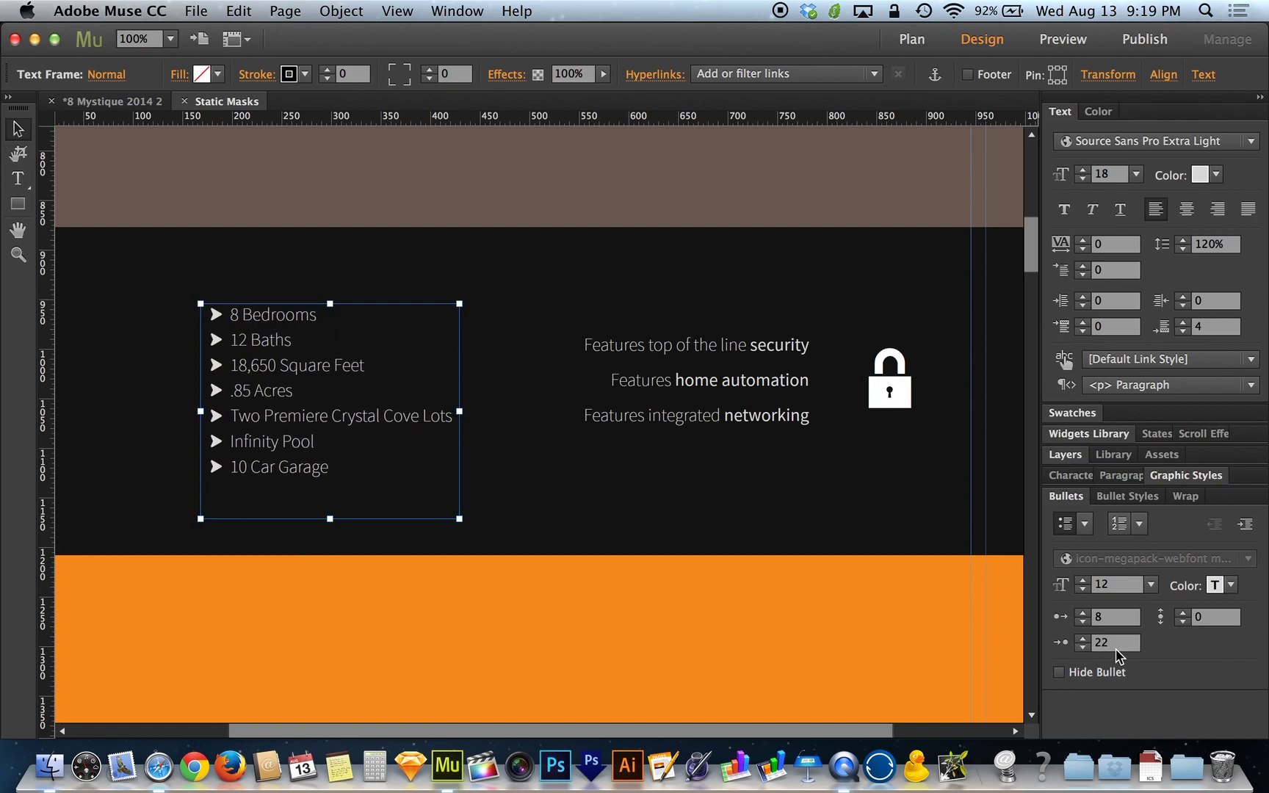
left_click(1082, 638)
left_click(1082, 638)
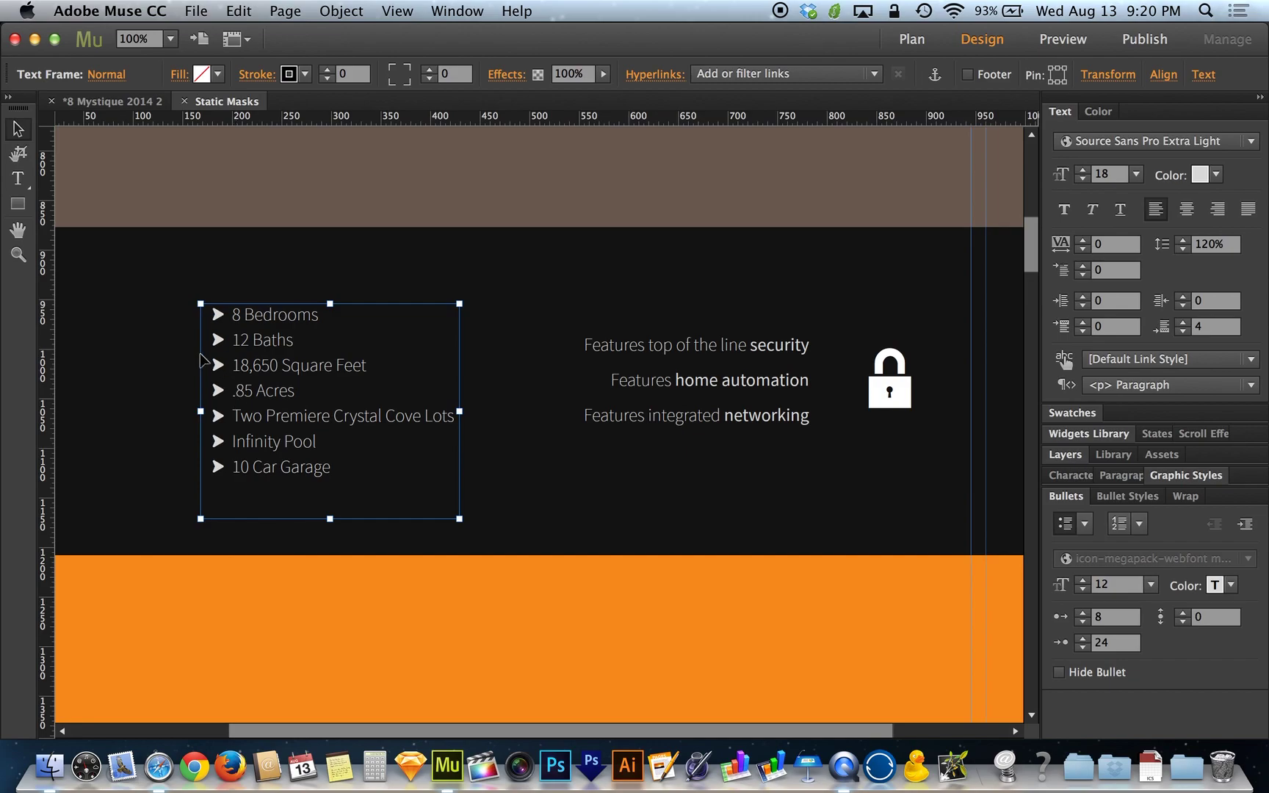
left_click(1083, 648)
left_click(1084, 649)
left_click(1084, 648)
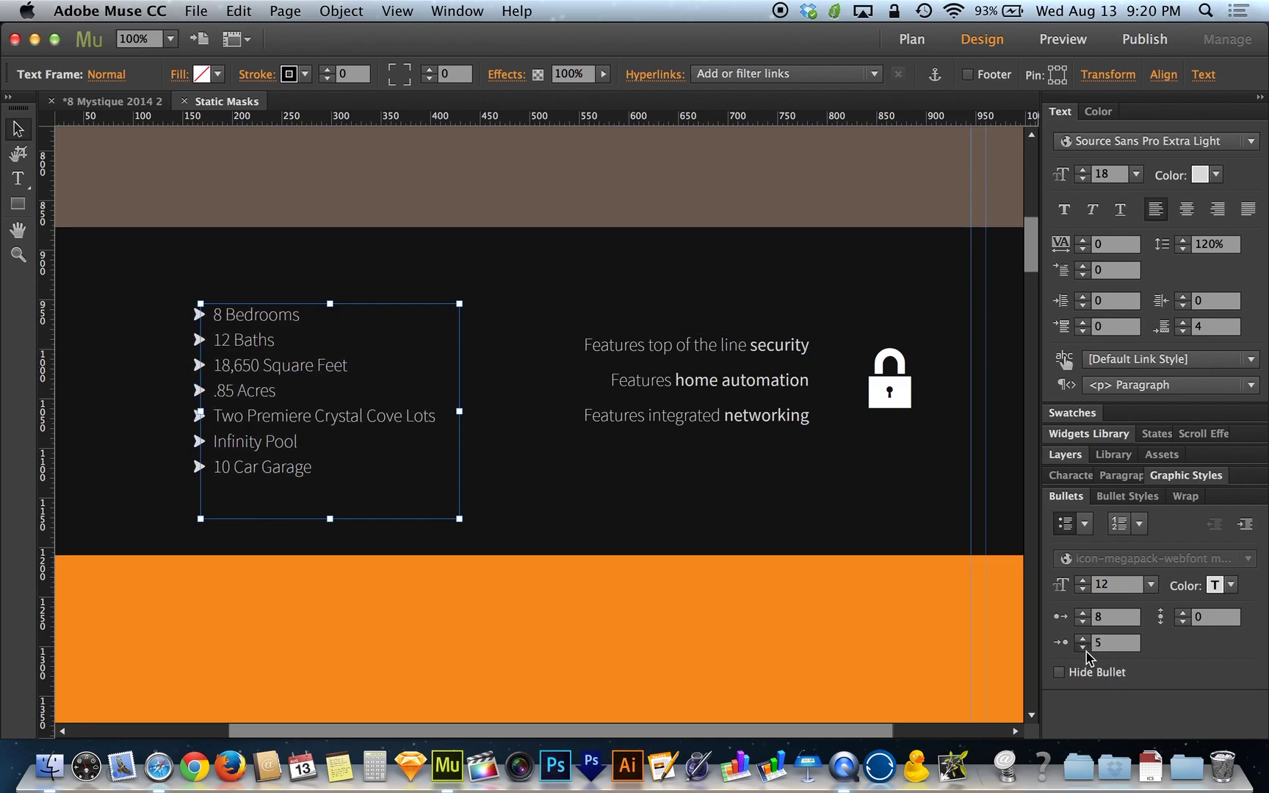
left_click(1084, 648)
left_click(1084, 649)
left_click(1084, 649)
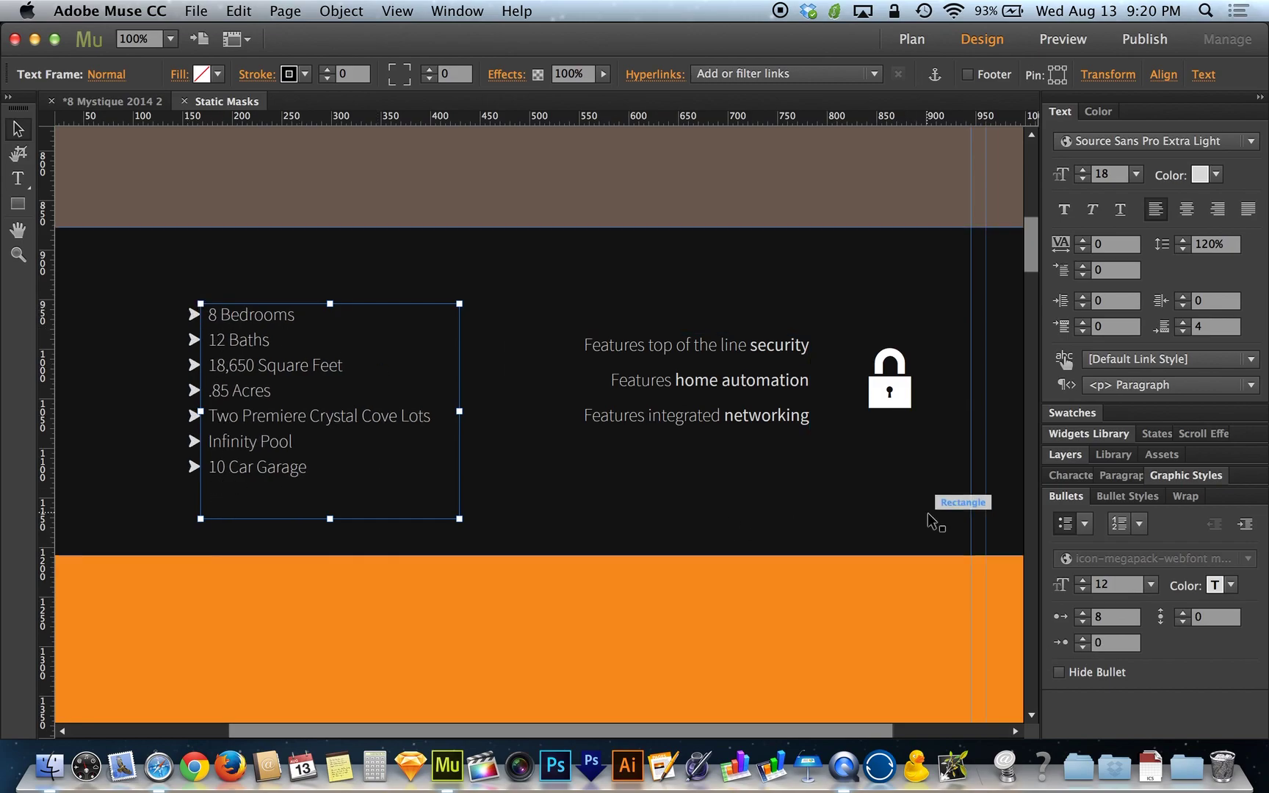
Raise the bullet indent back up to 20.
left_click(1083, 637)
left_click(1083, 637)
left_click_drag(1084, 637, 1084, 637)
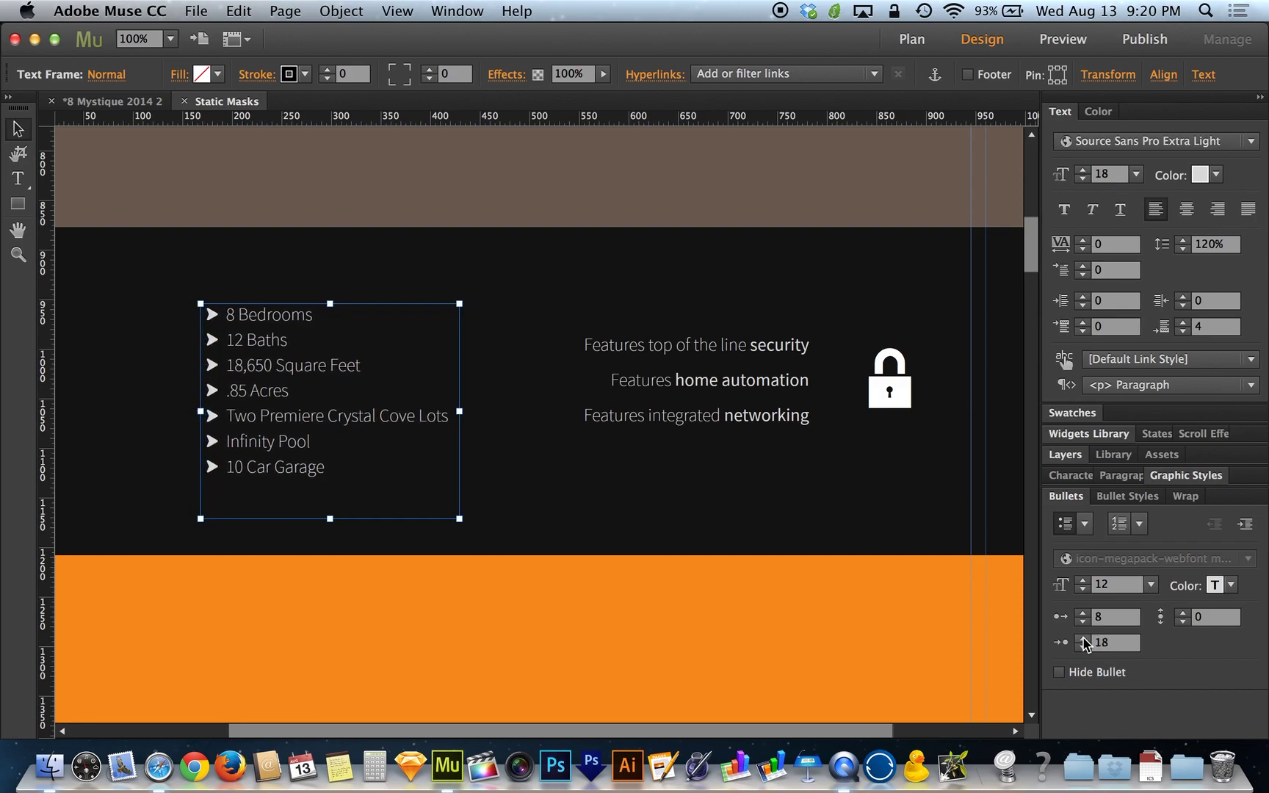
left_click(1084, 637)
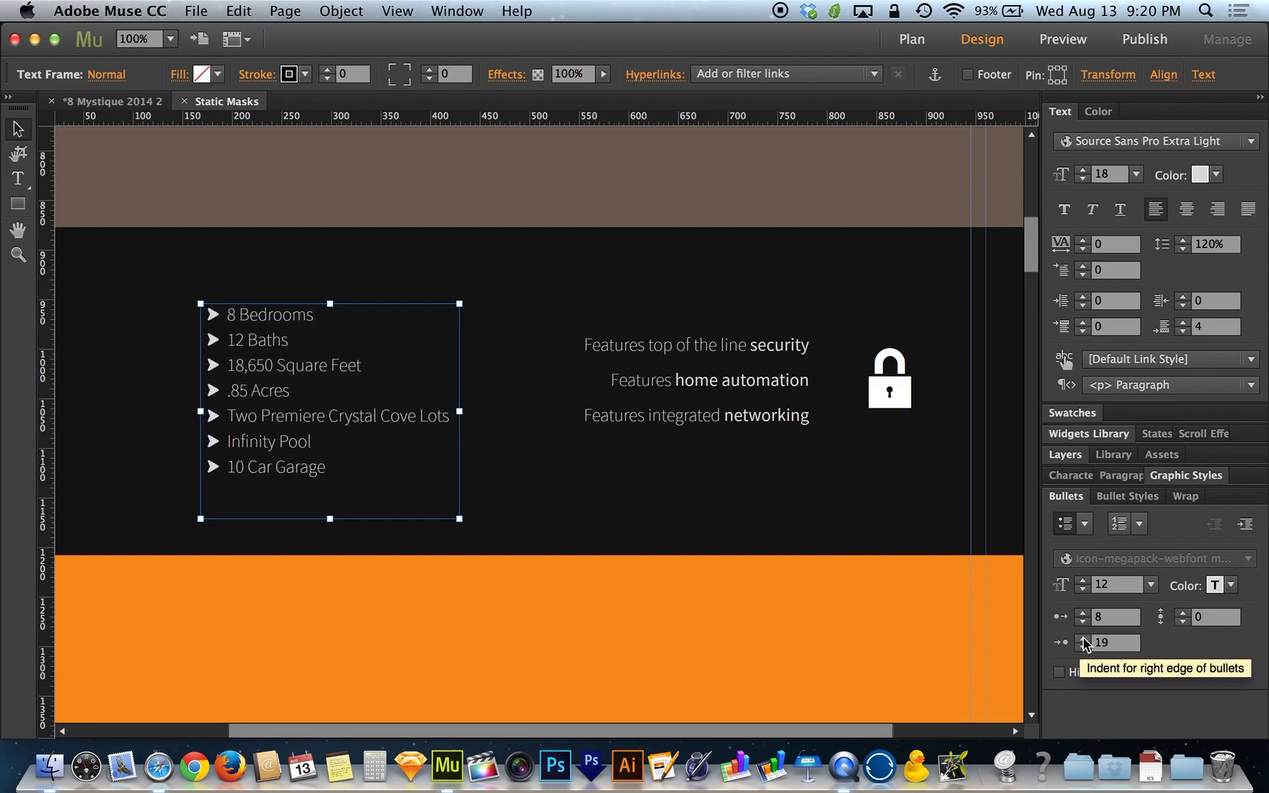
left_click(1084, 637)
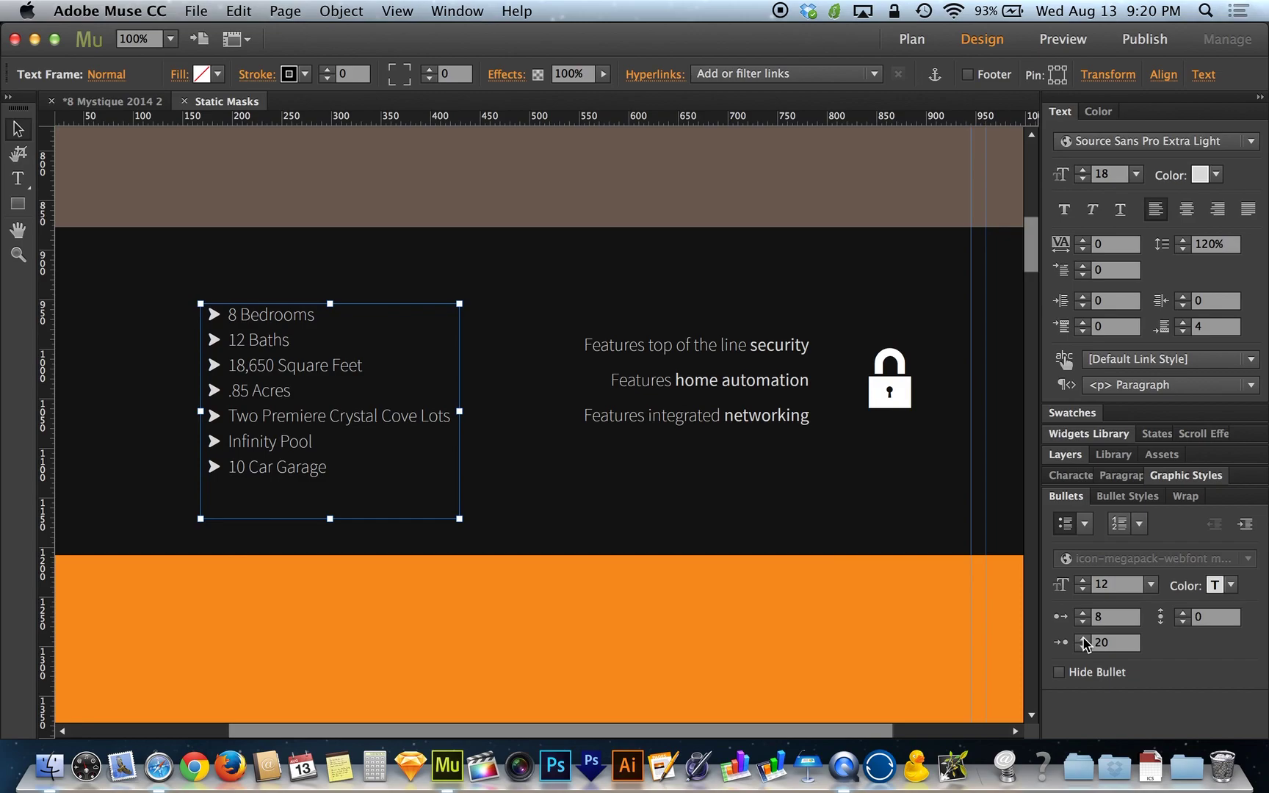
Test the bullets' vertical shift, return it to 0, and widen the text frame to about 311 px.
left_click(1183, 612)
left_click(1183, 614)
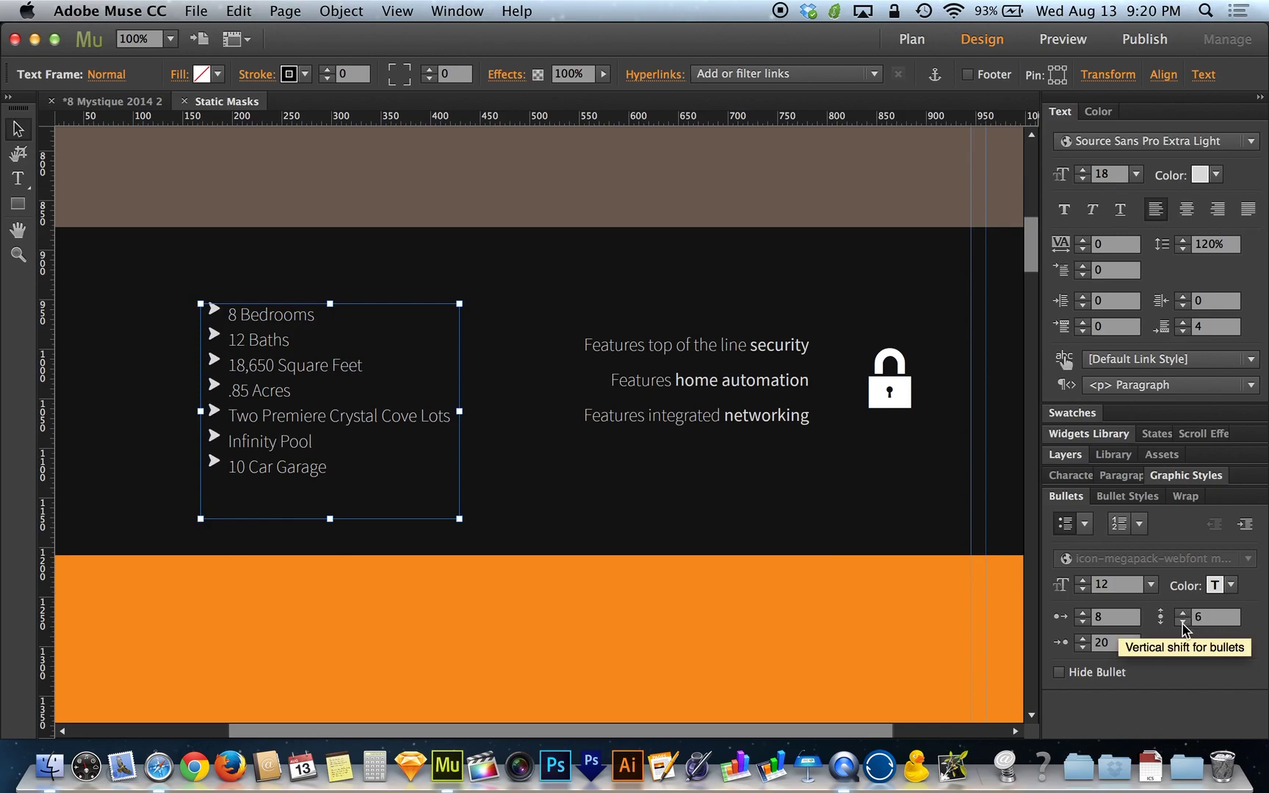
left_click(1183, 614)
left_click(1183, 622)
left_click(1183, 621)
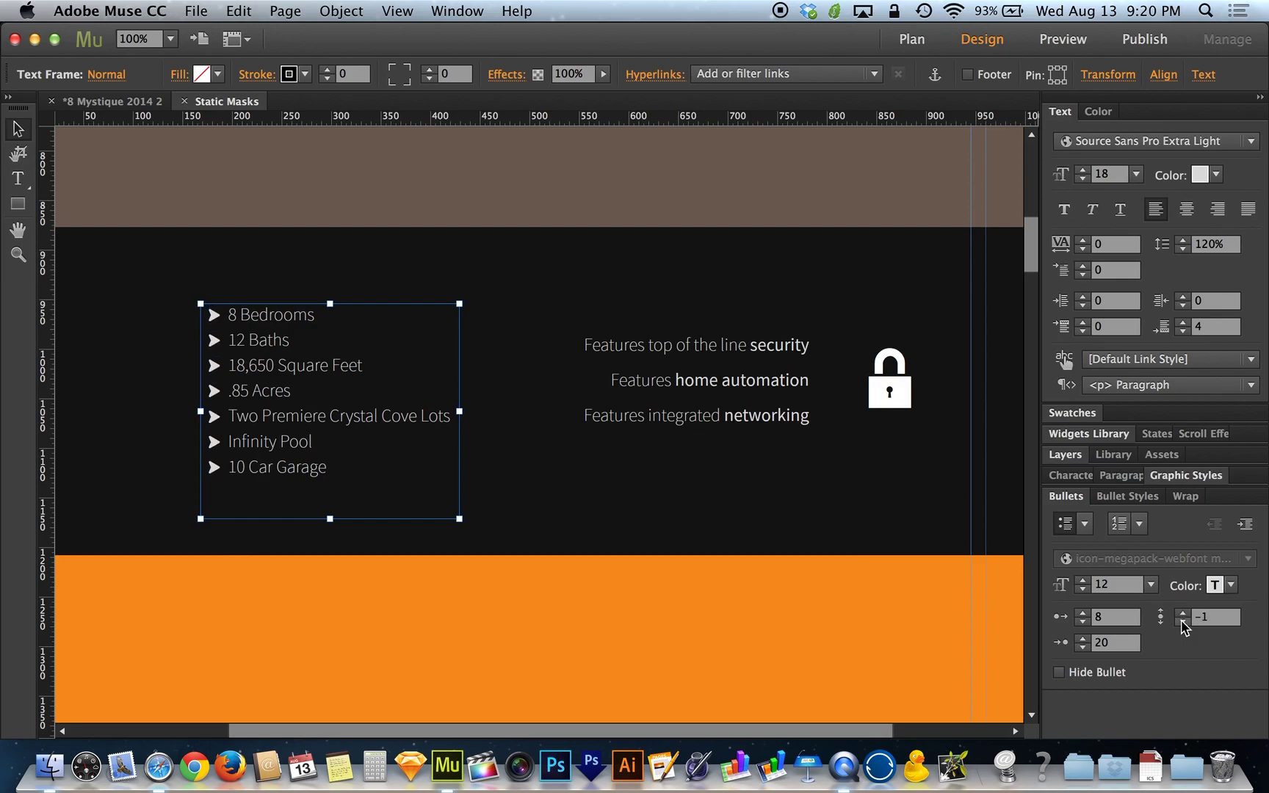
left_click(1183, 620)
left_click_drag(459, 412, 511, 413)
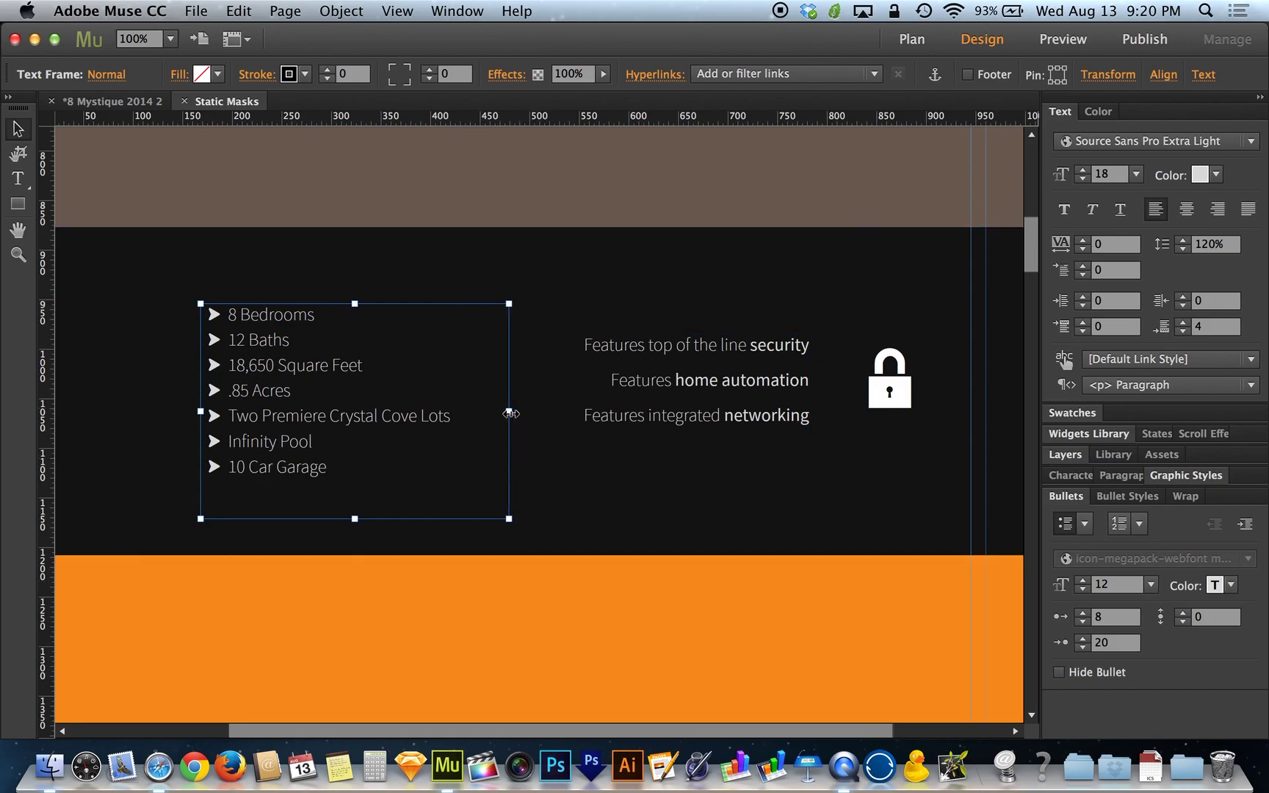
Set the bullet colour to a dark grey (about #4F4F4F) with the HSB Brightness slider.
left_click(1231, 586)
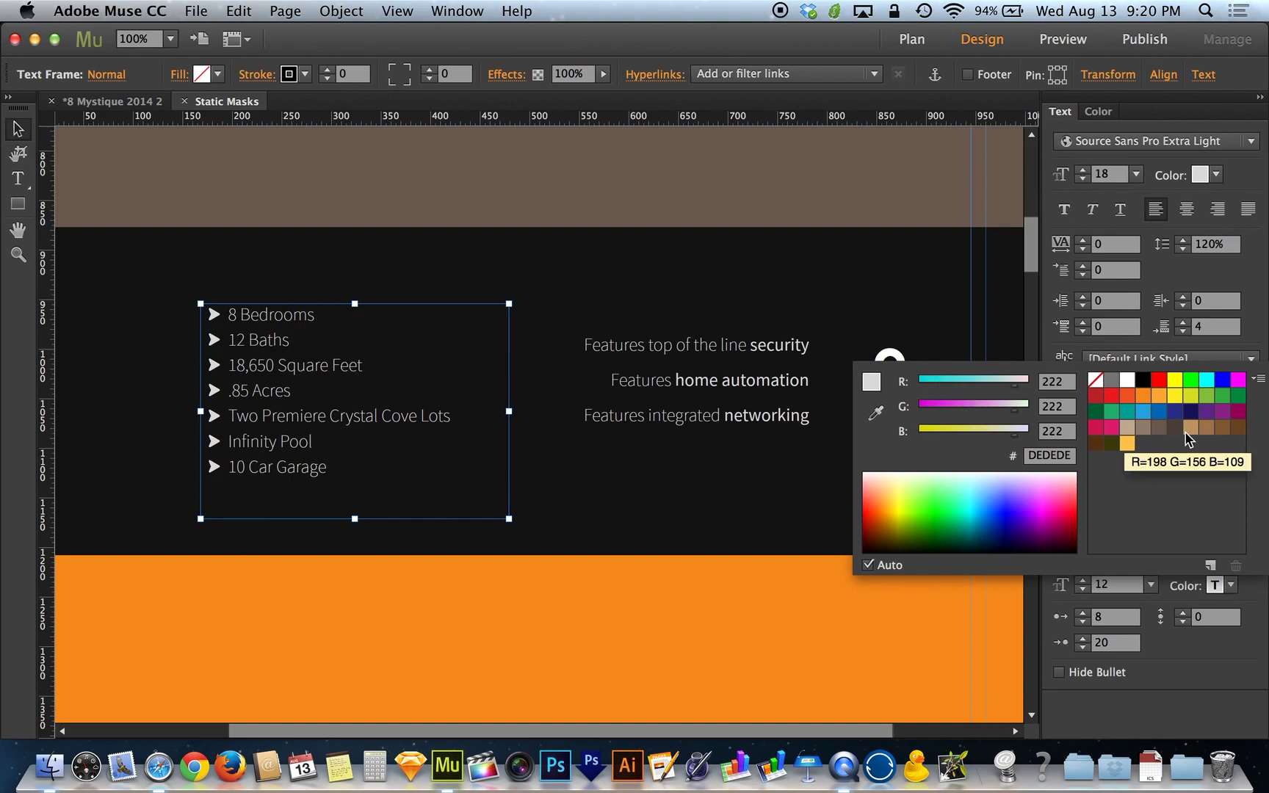
left_click(1258, 381)
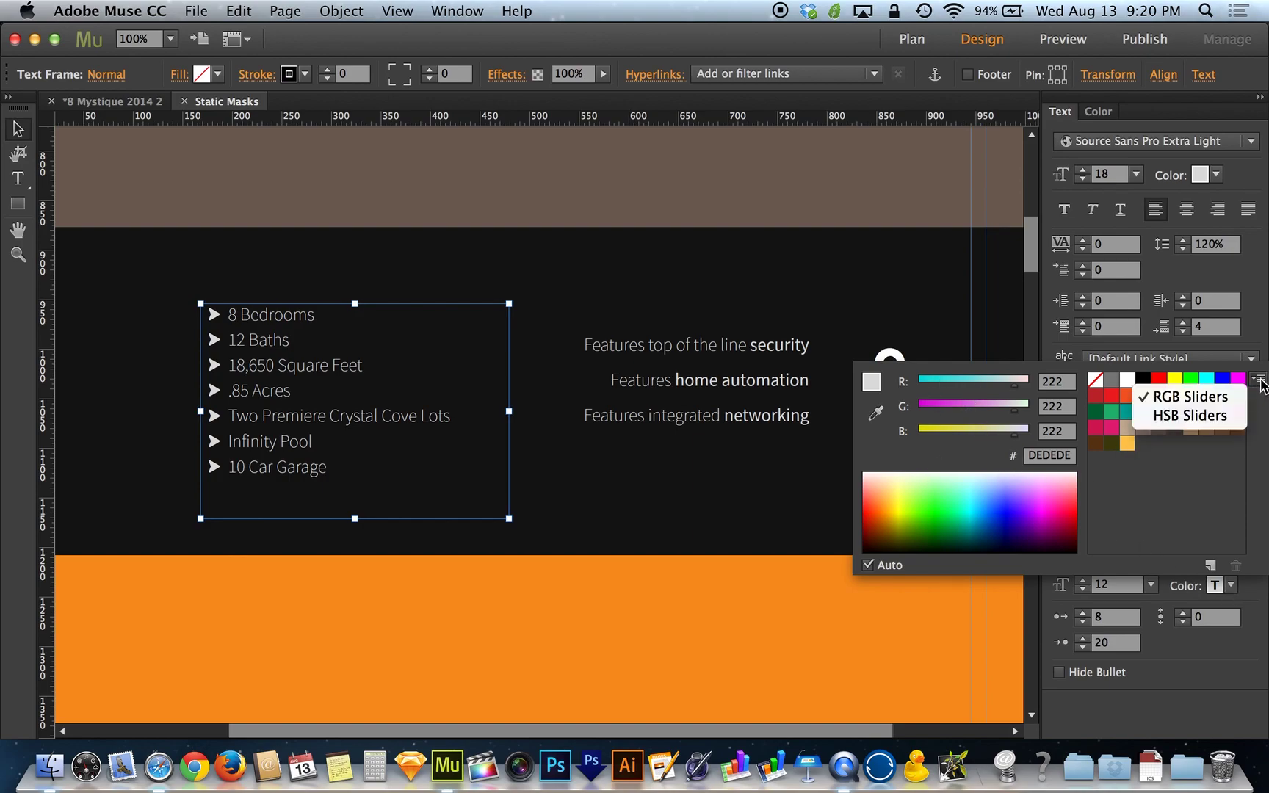
left_click(1207, 413)
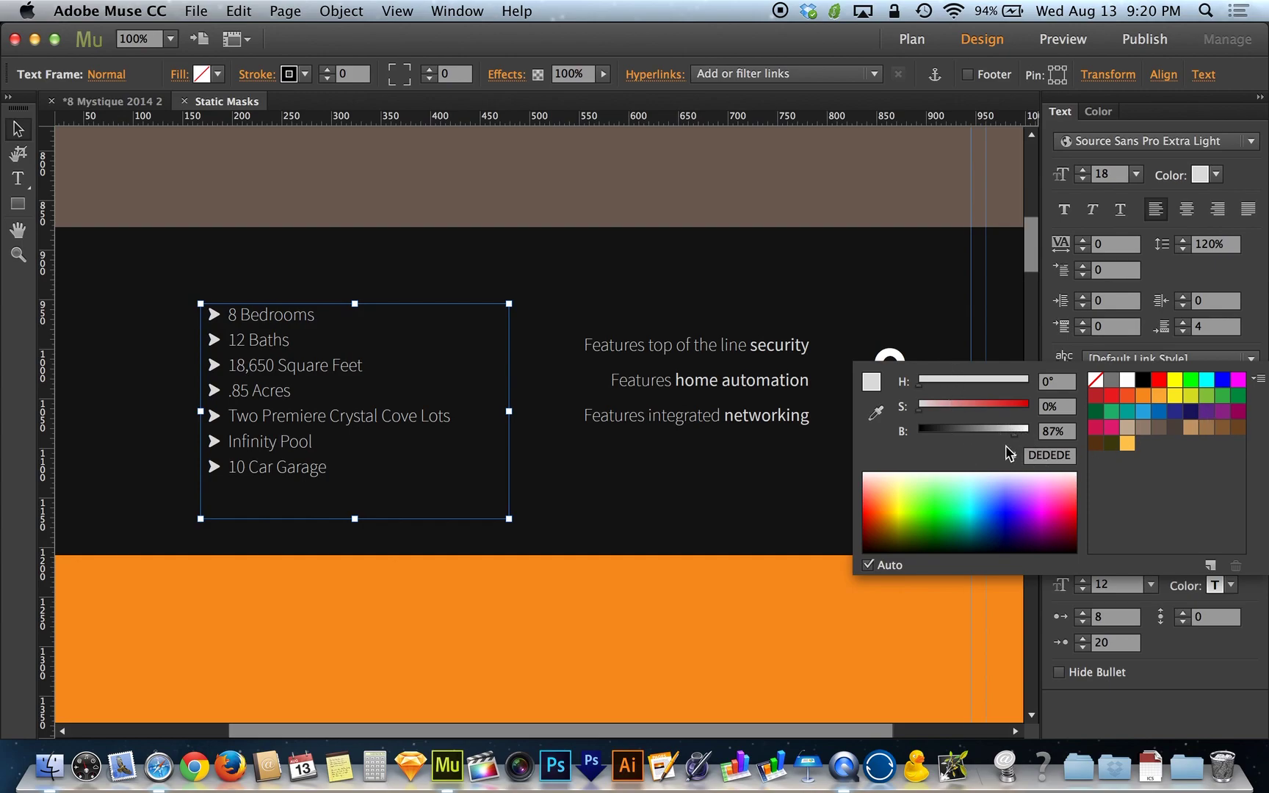
left_click_drag(1014, 441, 941, 441)
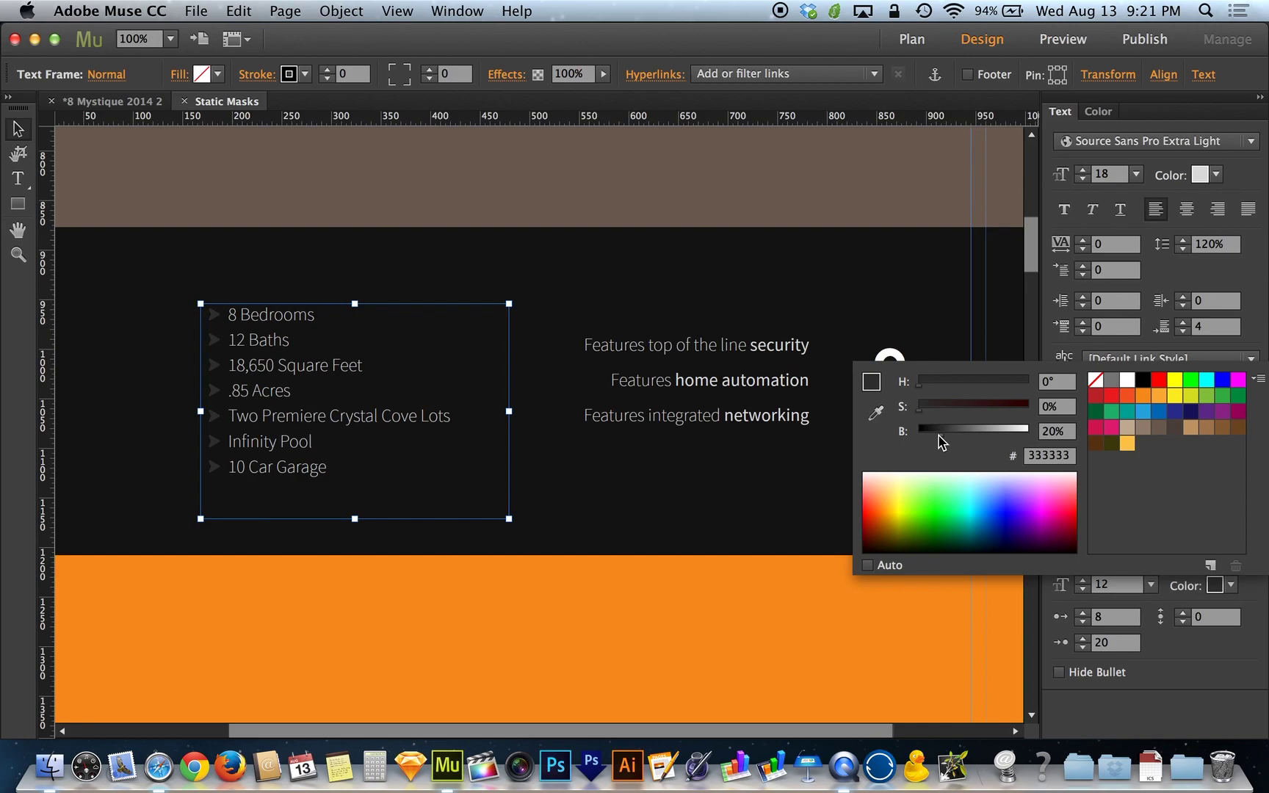
mouse_move(941, 441)
left_mouse_down()
mouse_move(1025, 435)
mouse_move(922, 445)
mouse_move(971, 441)
mouse_move(952, 439)
left_mouse_up()
left_click(935, 440)
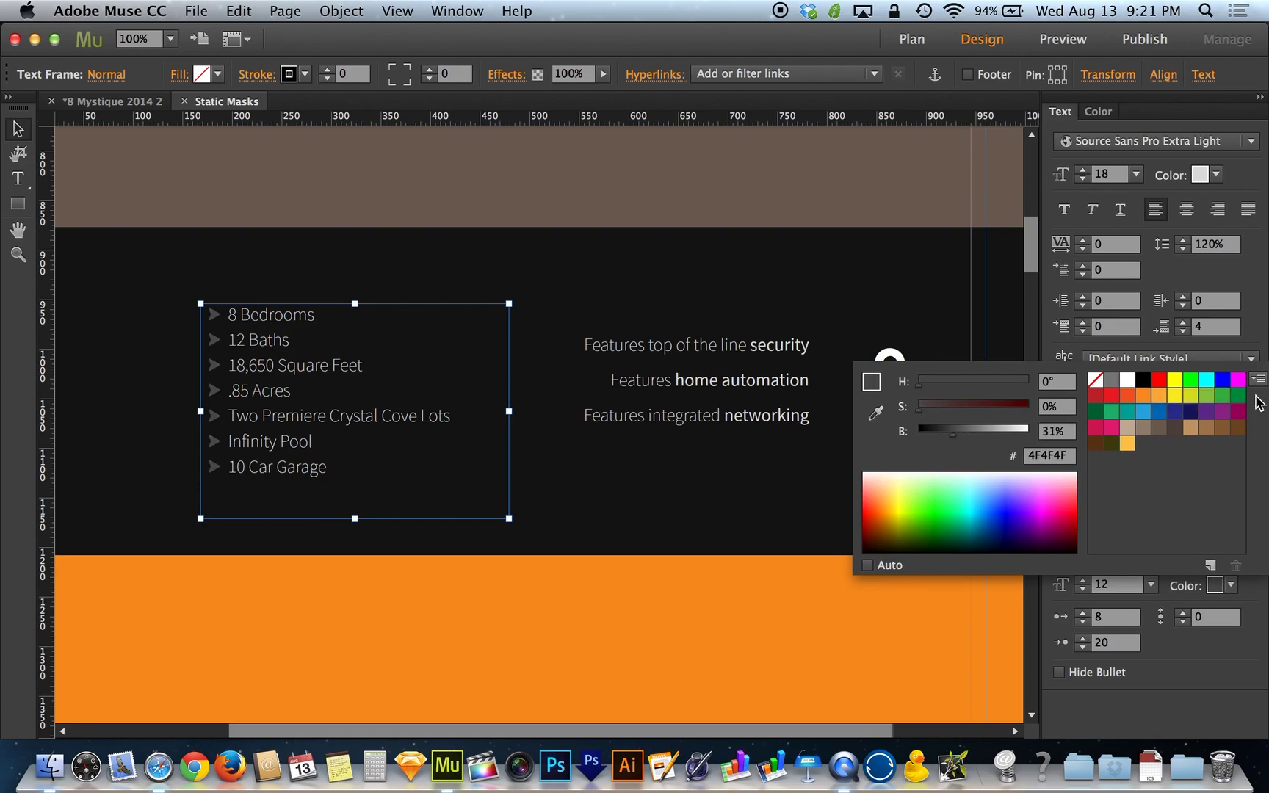
left_click(1161, 684)
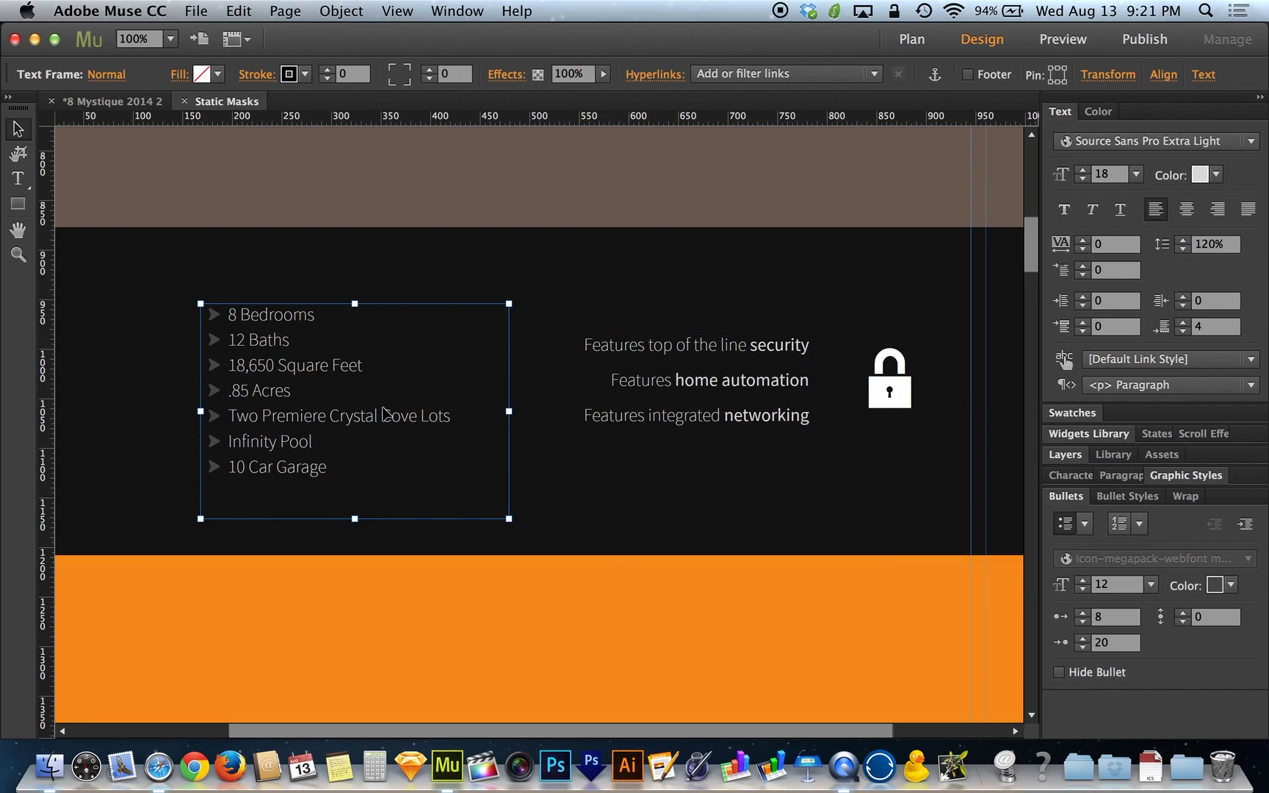
Edit the list text at the 12 Baths line, toggling Hide Bullet on and back off.
double_click(294, 341)
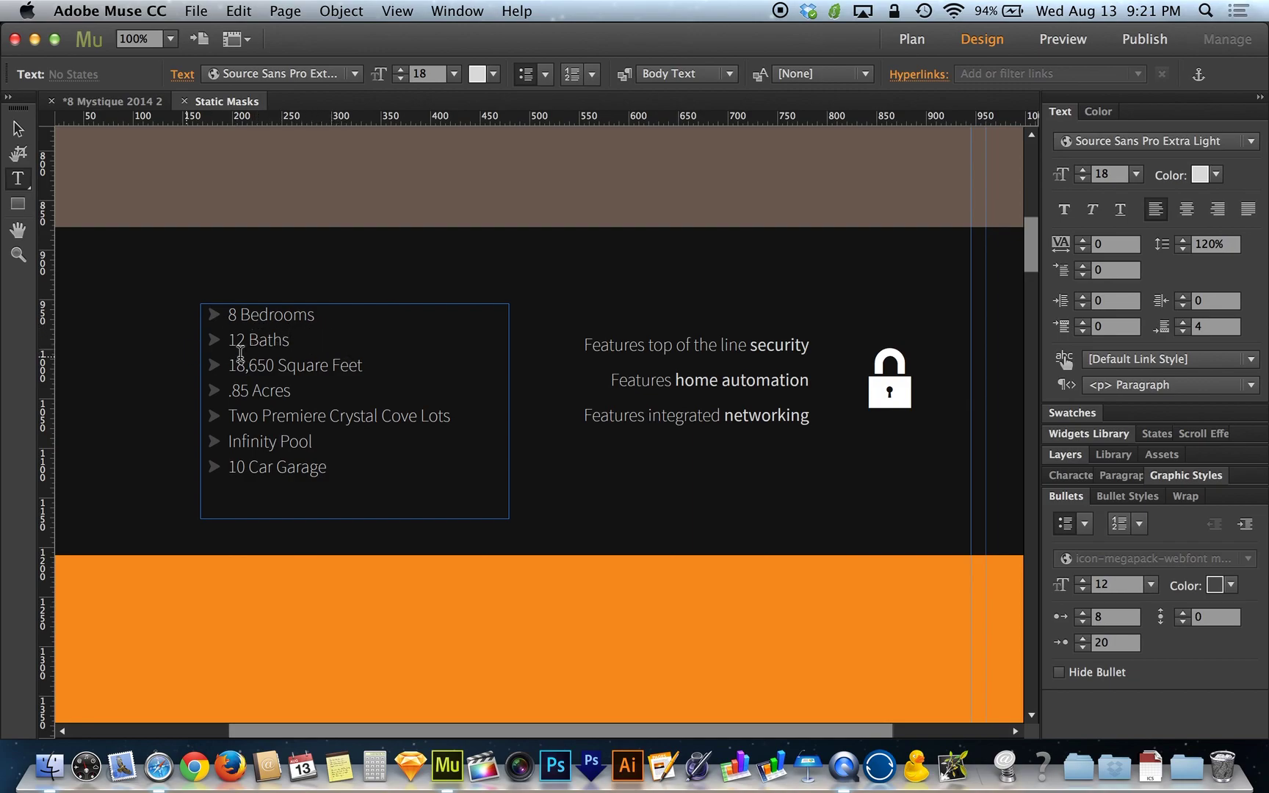
key("Home")
left_click(1060, 673)
left_click(1059, 674)
Join 12 Baths to 8 Bedrooms, then add a soft line break so it sits unbulleted beneath.
key("BackSpace")
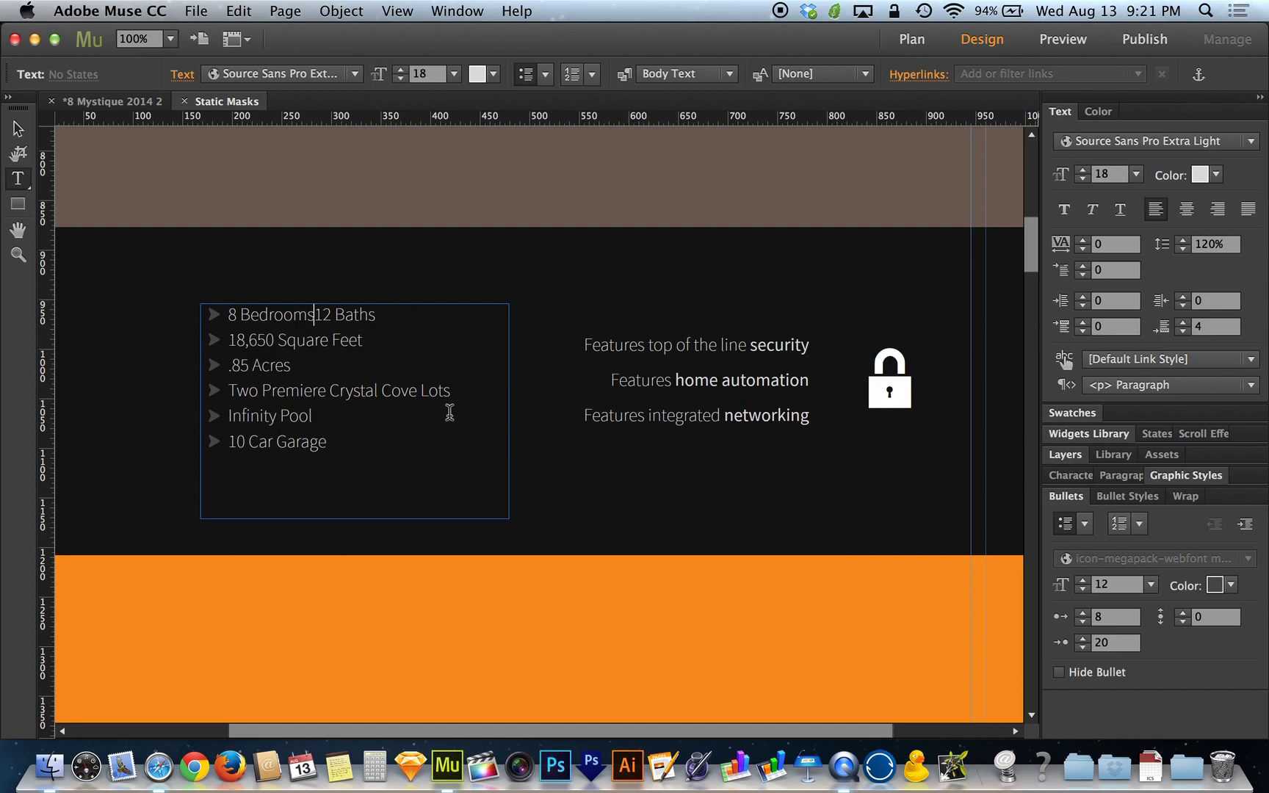
key("Return")
key("BackSpace")
key("Return")
key("BackSpace")
key("shift+Return")
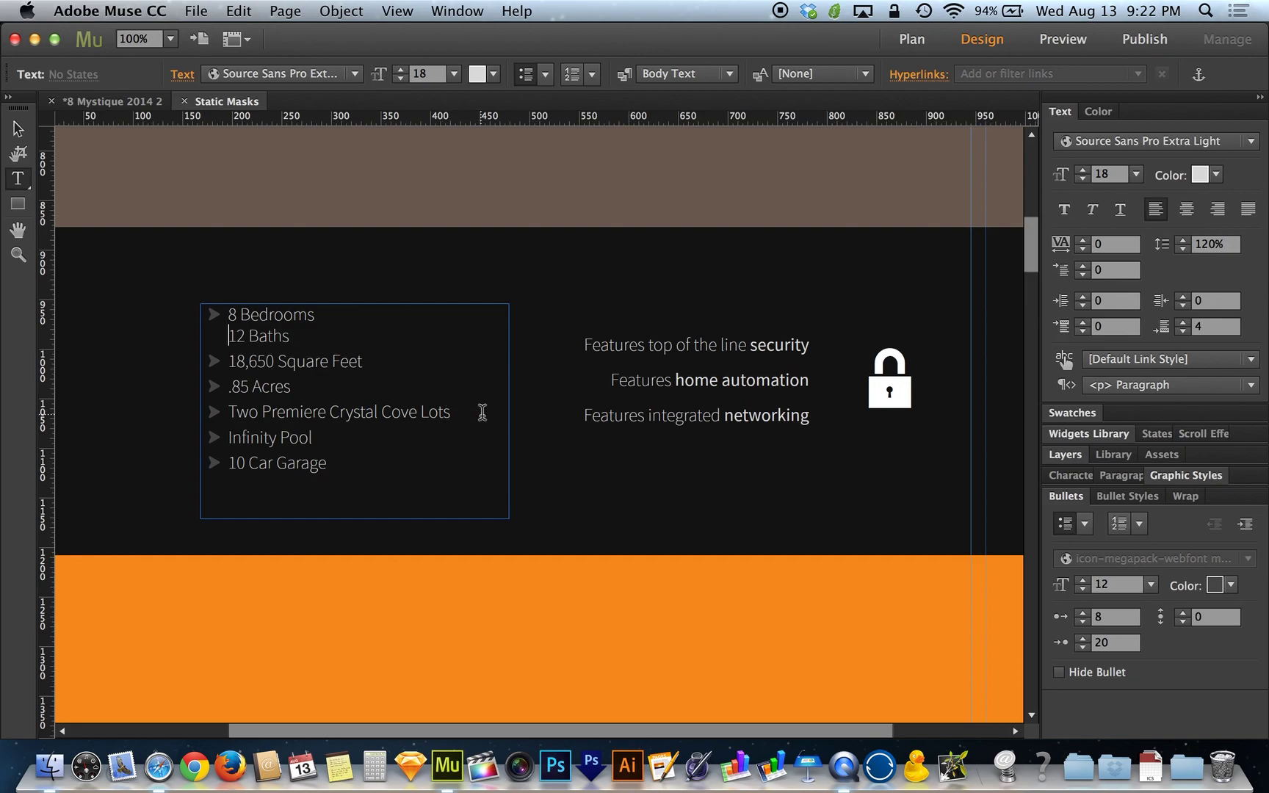
Add a test line after Two Premiere Crystal Cove Lots, then undo it.
left_click(482, 412)
key("Return")
type("asdfasdfasdf")
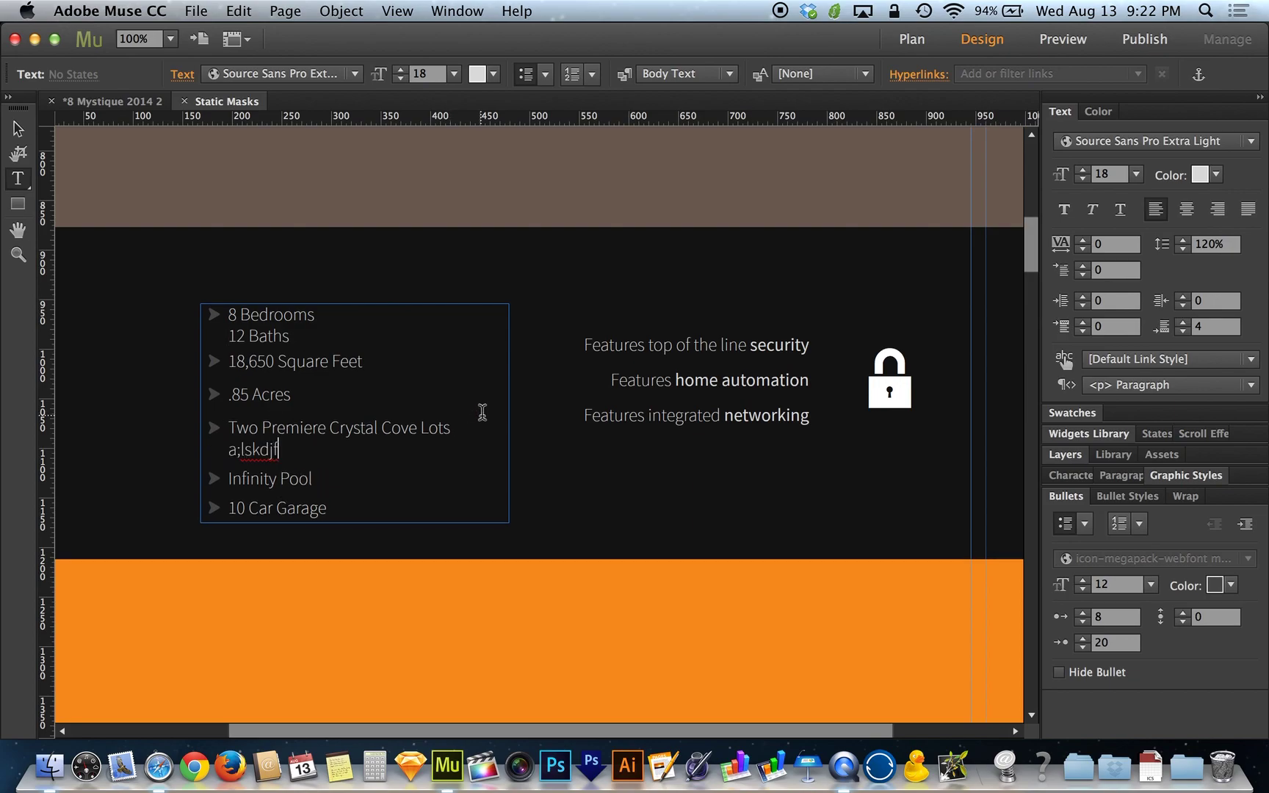
key("super+z")
key("super+z")
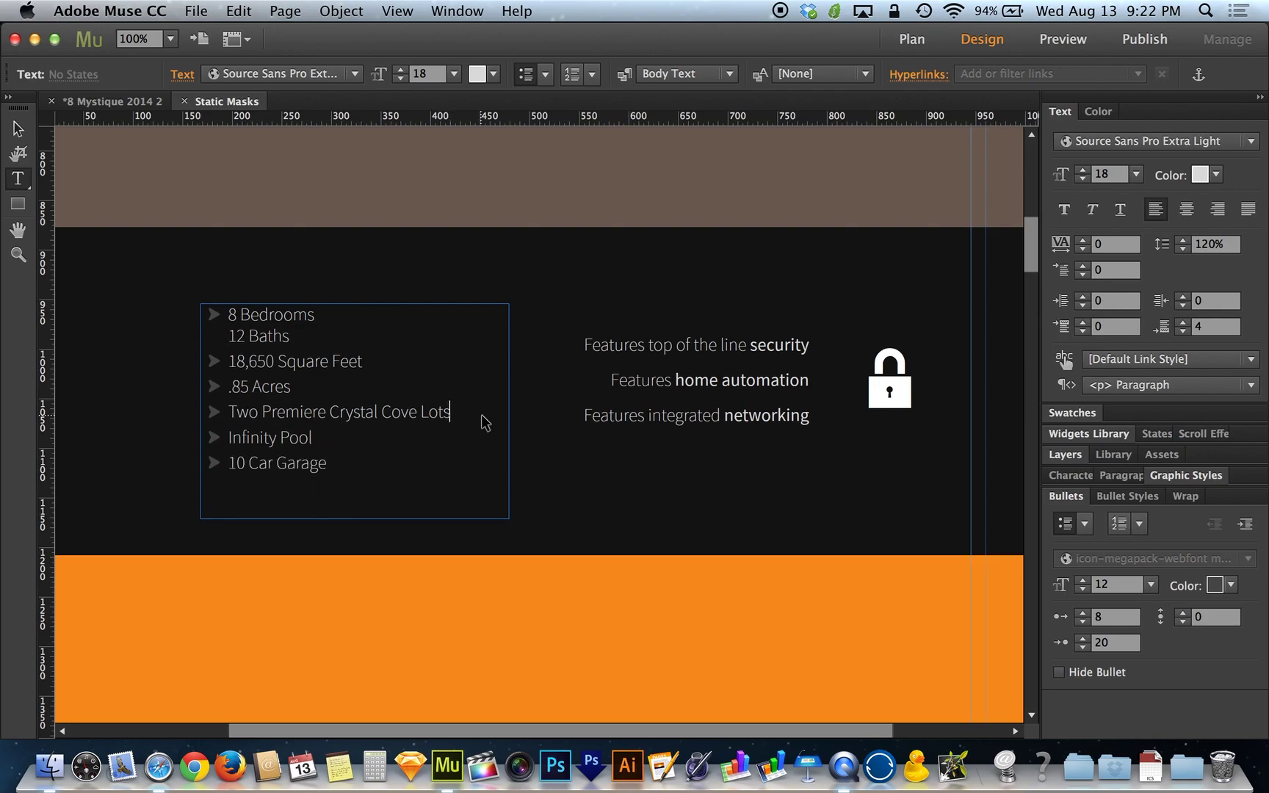
left_click(429, 361)
key("super+a")
left_click(1182, 322)
left_click(1183, 322)
left_click(1182, 321)
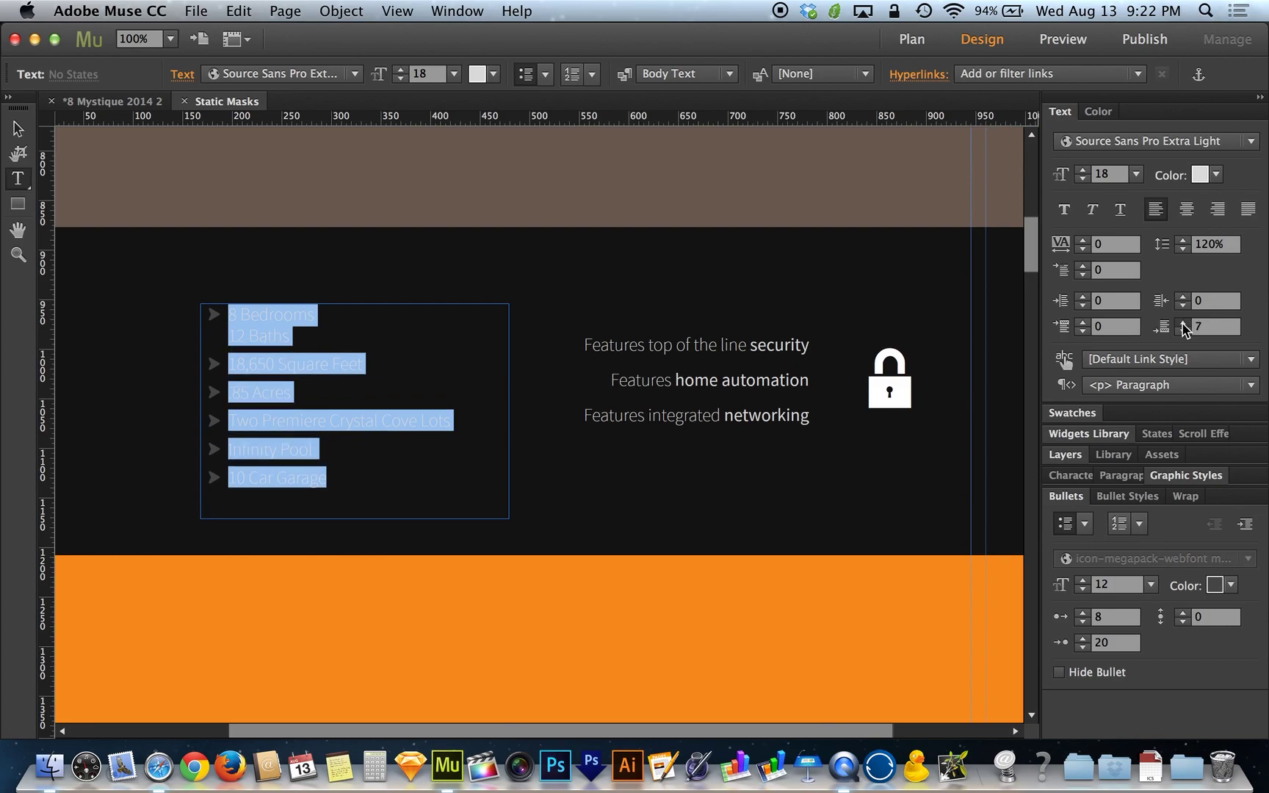
left_click(1182, 321)
left_click(1182, 322)
left_click(1182, 322)
left_click(410, 455)
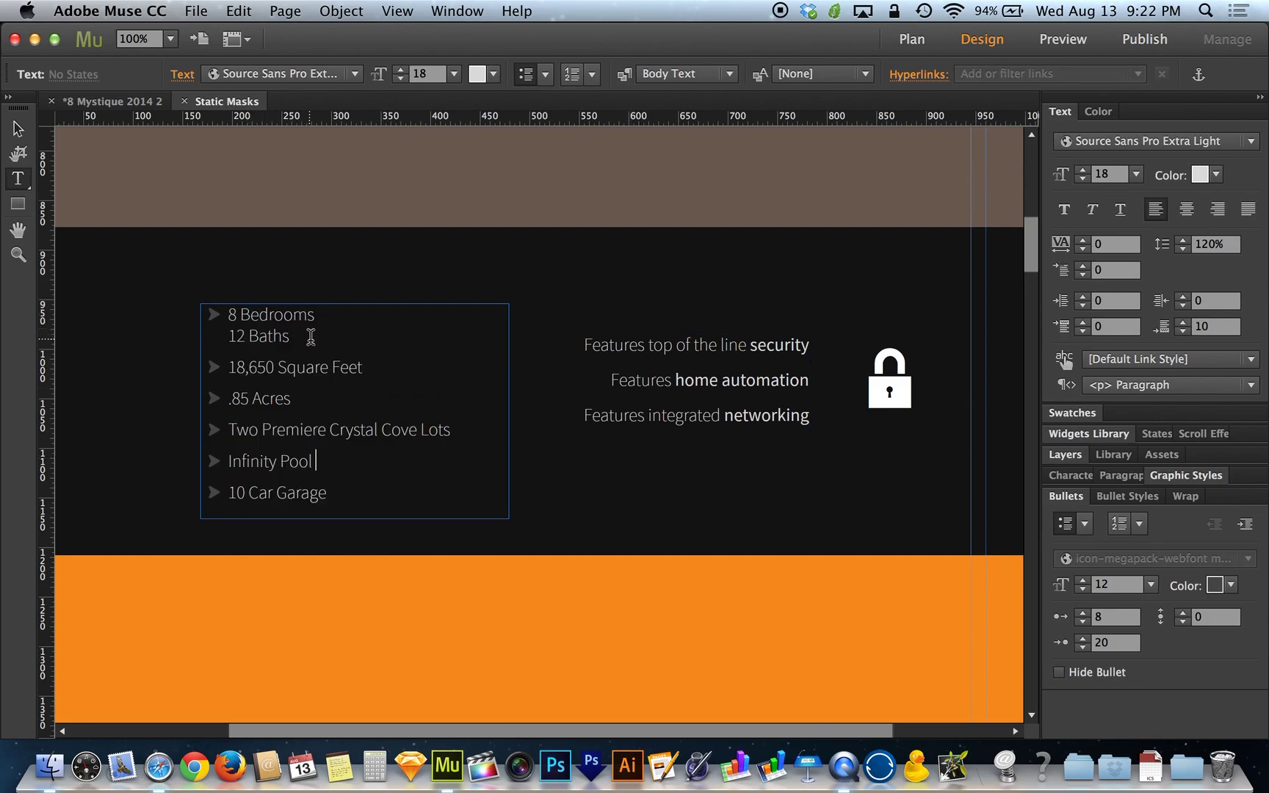
left_click(250, 335)
key("BackSpace")
key("shift+Return")
key("super+a")
left_click(1184, 330)
left_click(1185, 330)
left_click(1185, 330)
left_click(1184, 330)
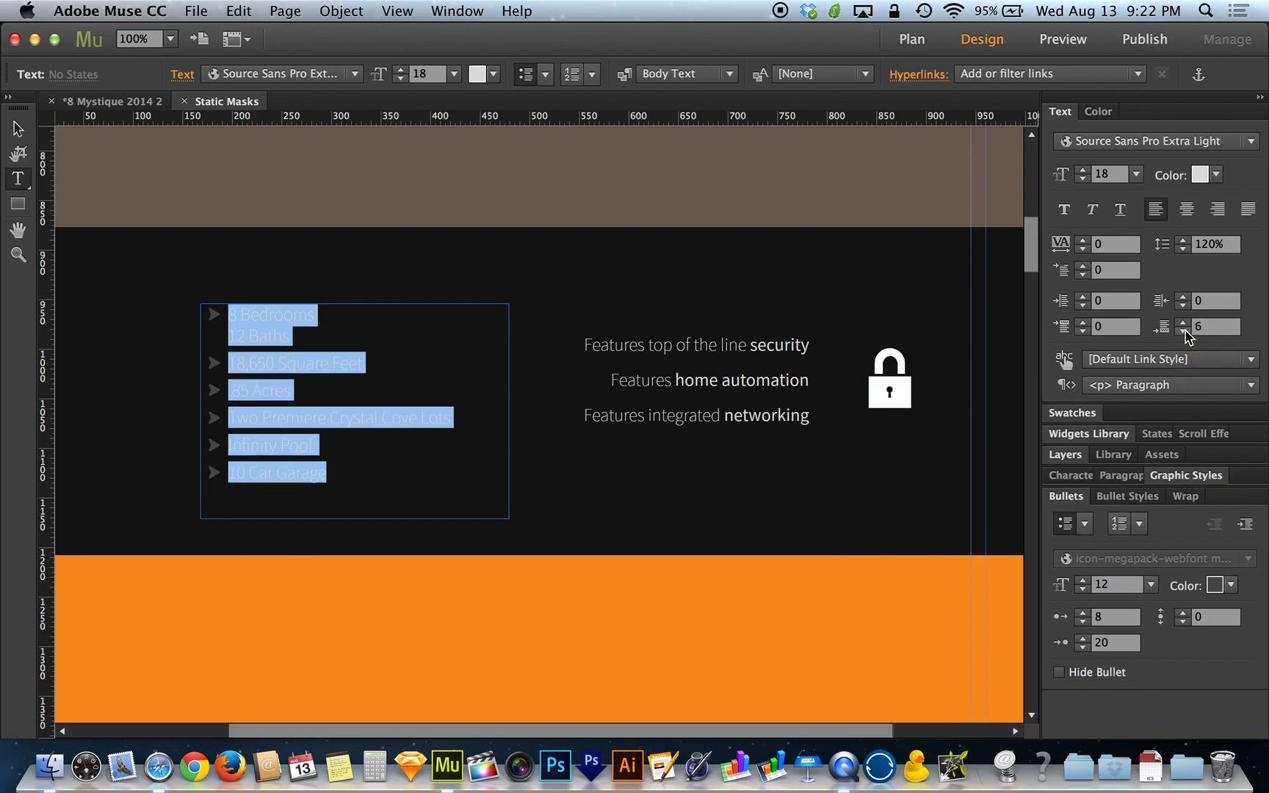
left_click(1186, 332)
left_click(1185, 331)
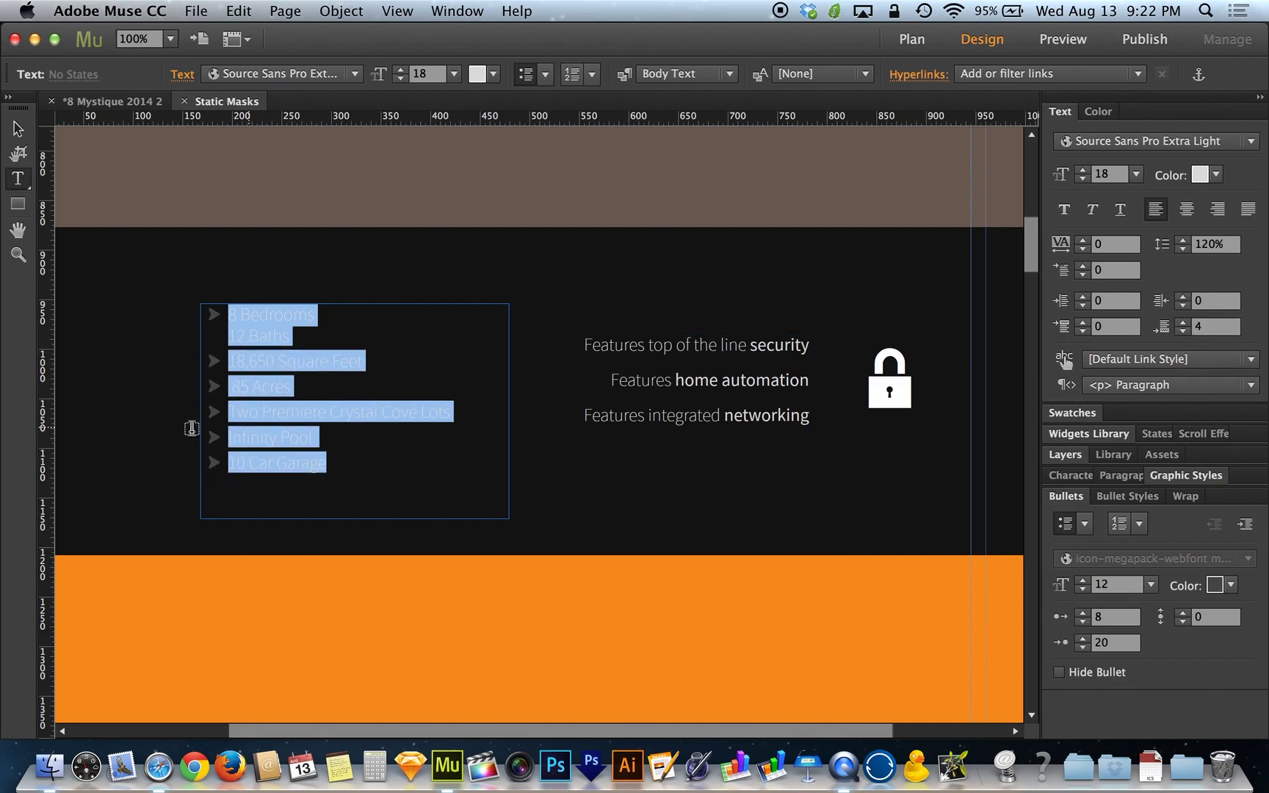
left_click(362, 443)
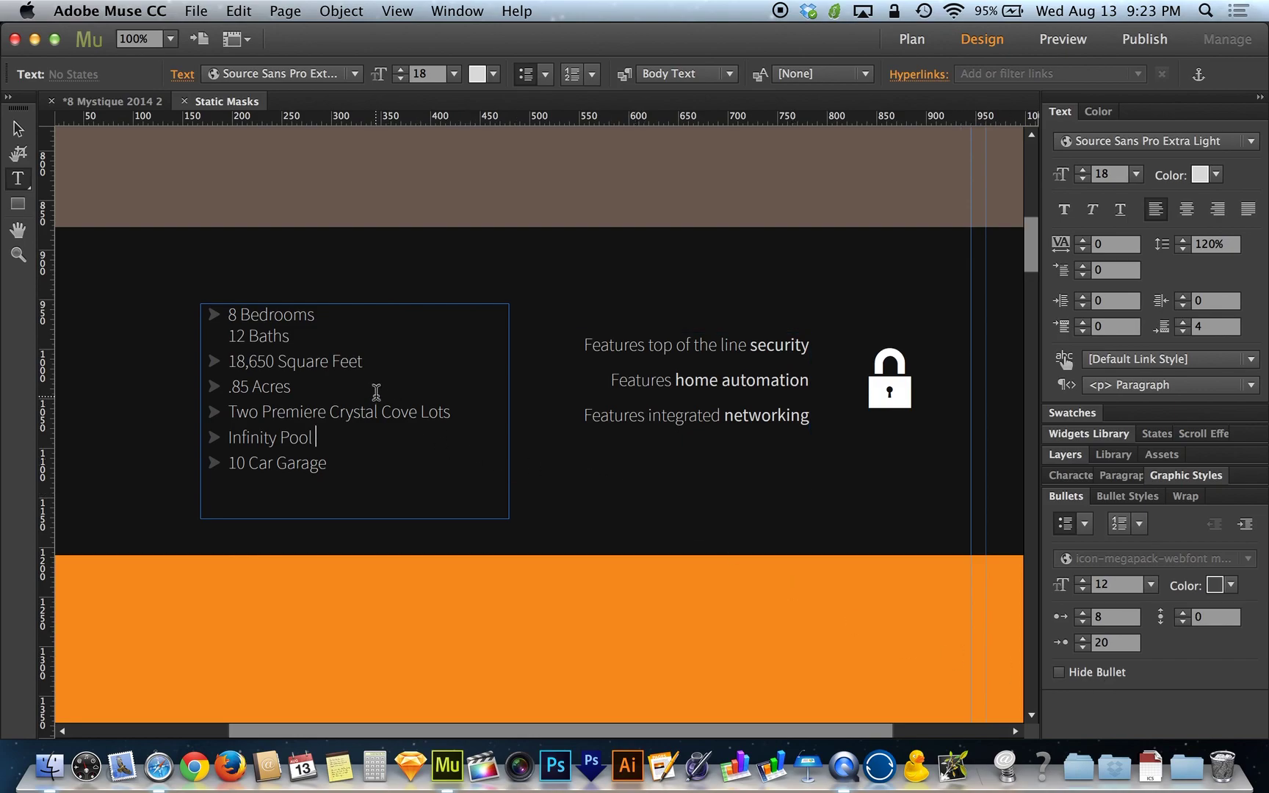
Indent 18,650 Square Feet to a second-level item and show the bullet font choices.
left_click(397, 365)
left_click(1244, 524)
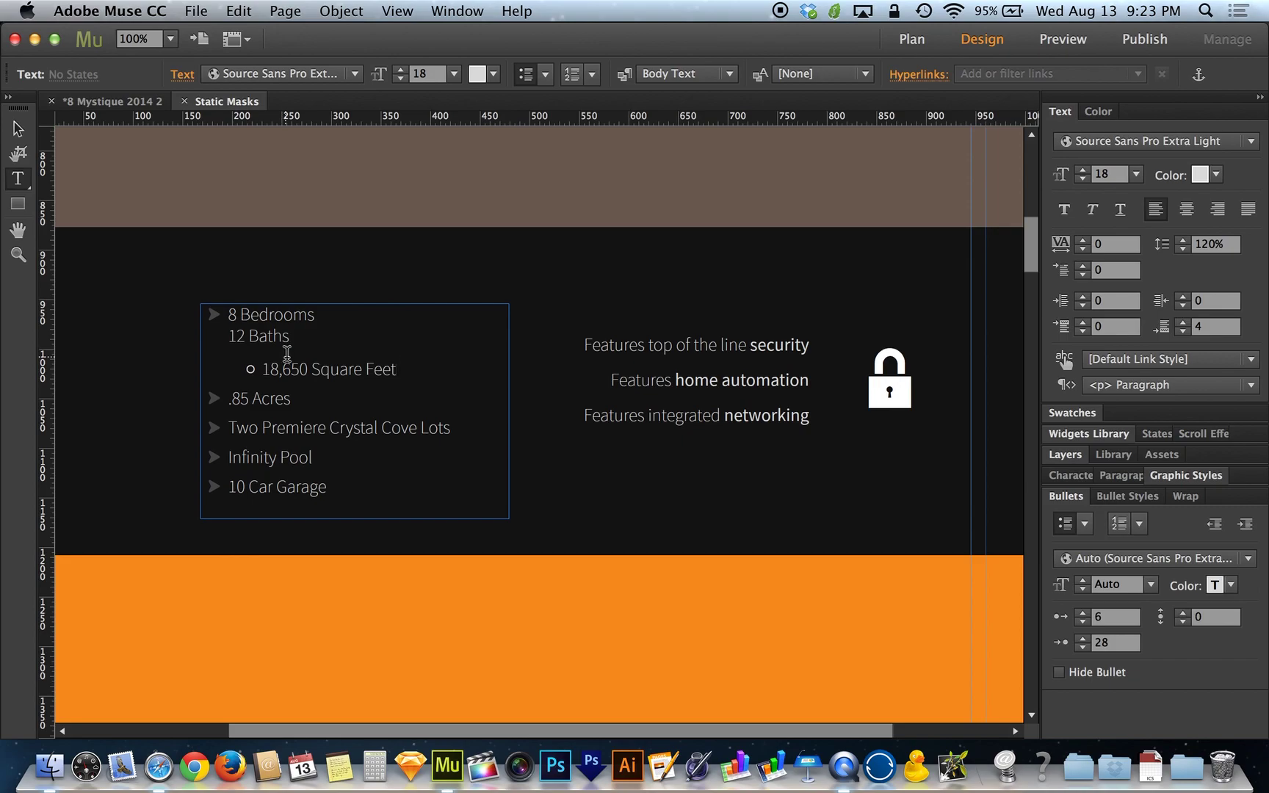
left_click(1215, 525)
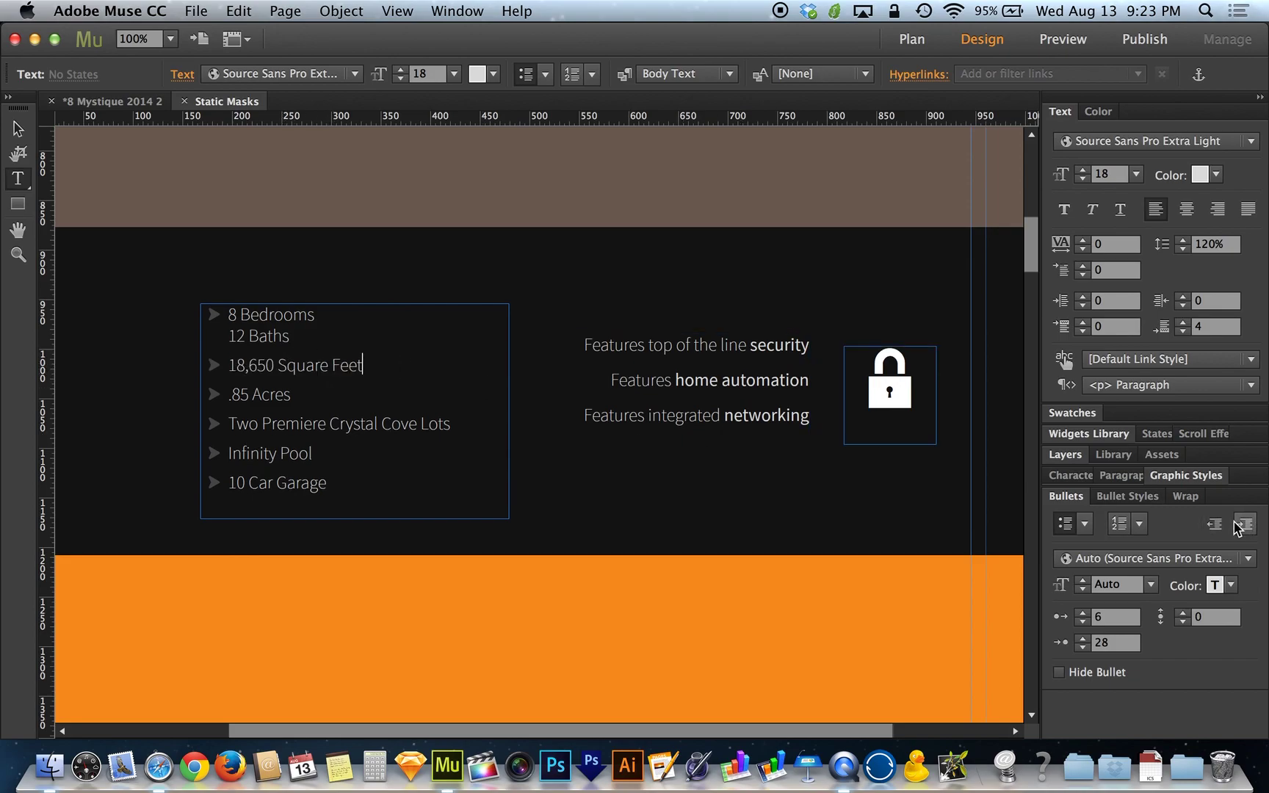
left_click(1239, 526)
left_click(1213, 524)
left_click(1239, 527)
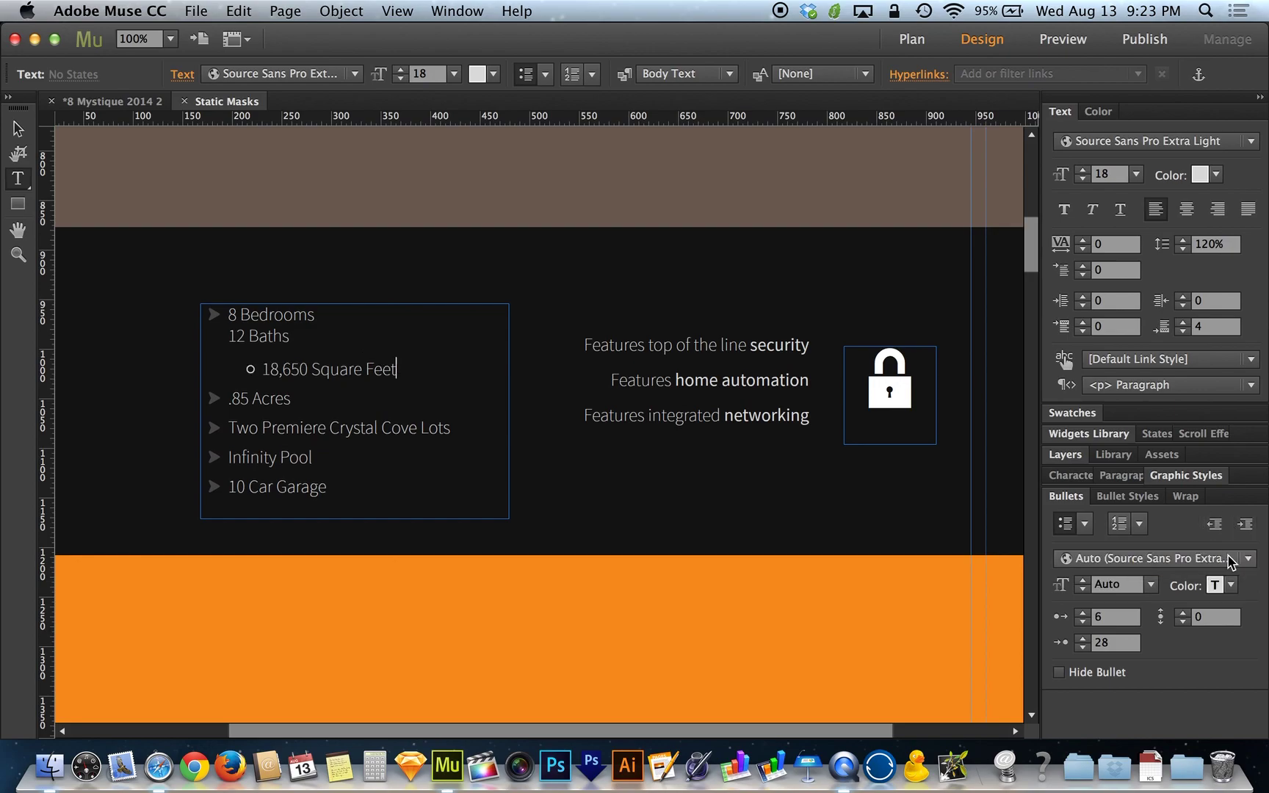
left_click(1252, 562)
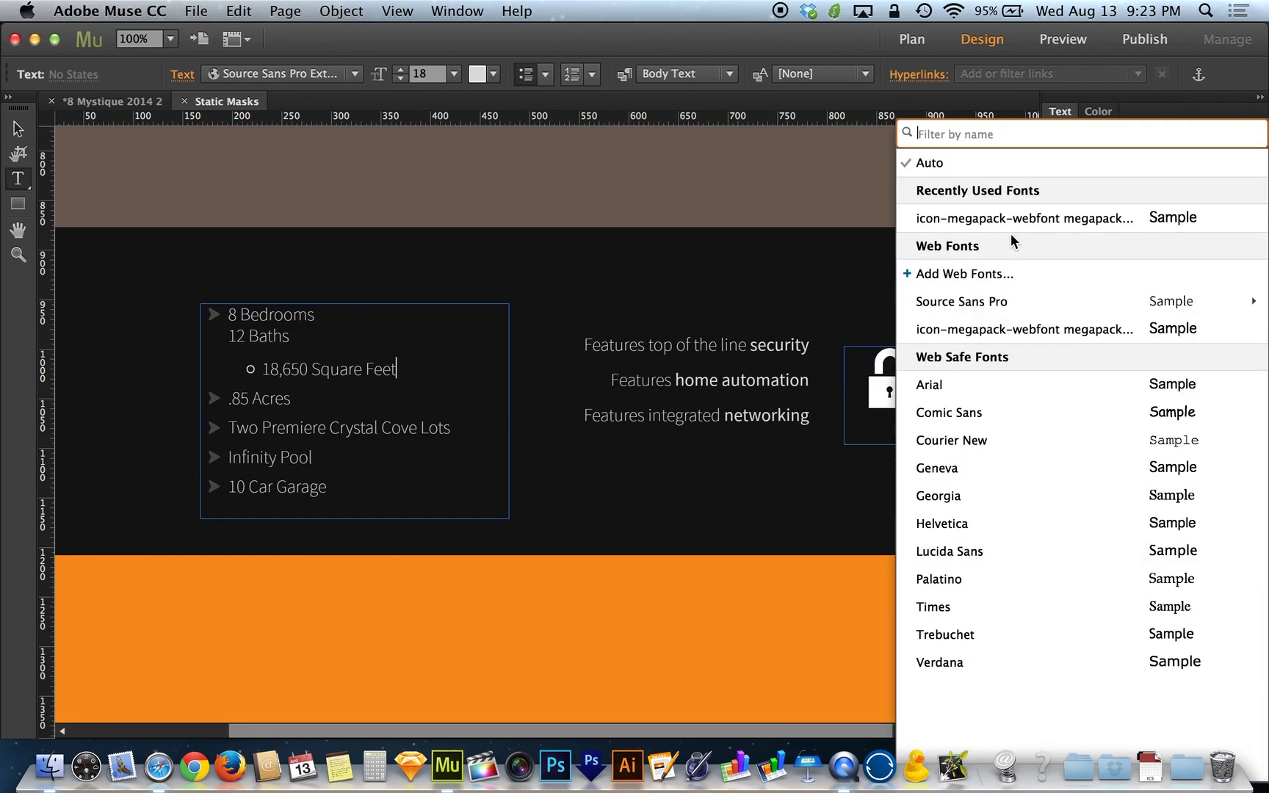
Replace the hollow-circle sub-bullet on 18,650 Square Feet with the icon megapack webfont's curved-arrow glyph.
left_click(1011, 330)
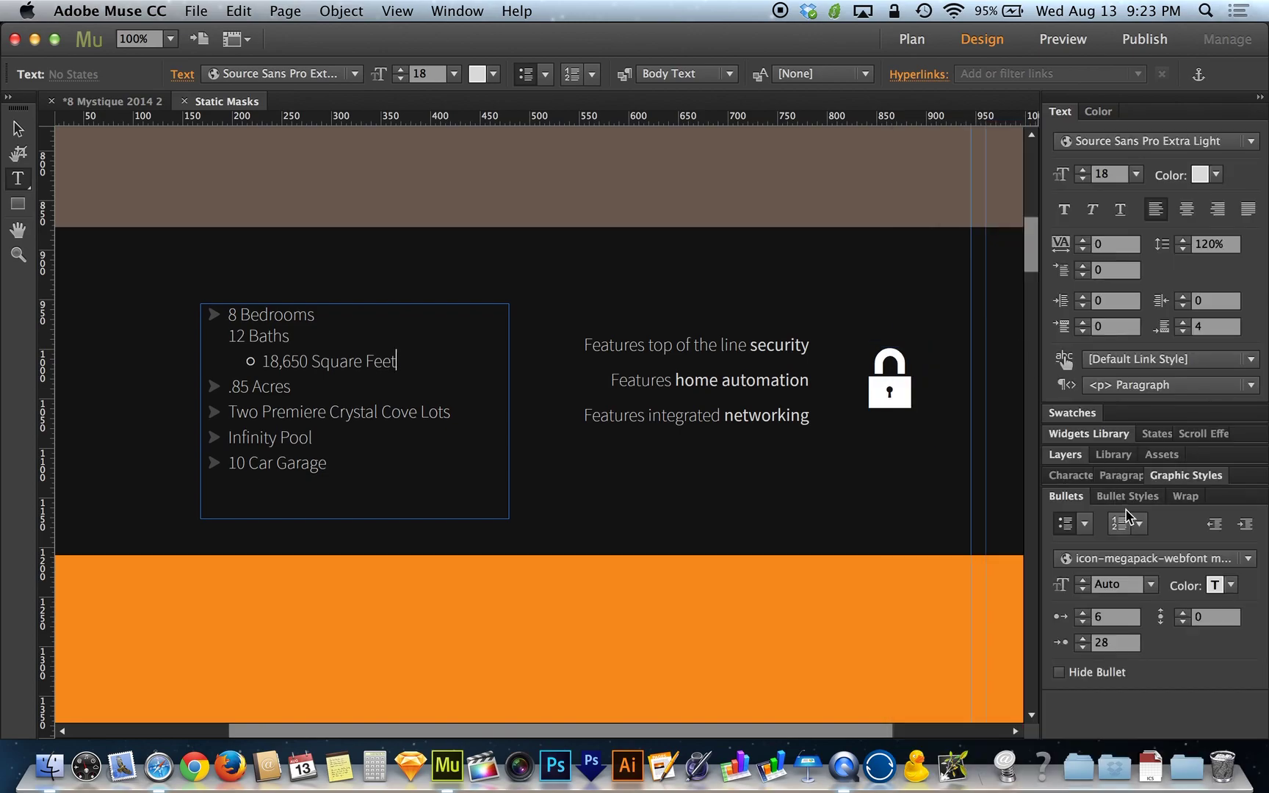
left_click(1085, 524)
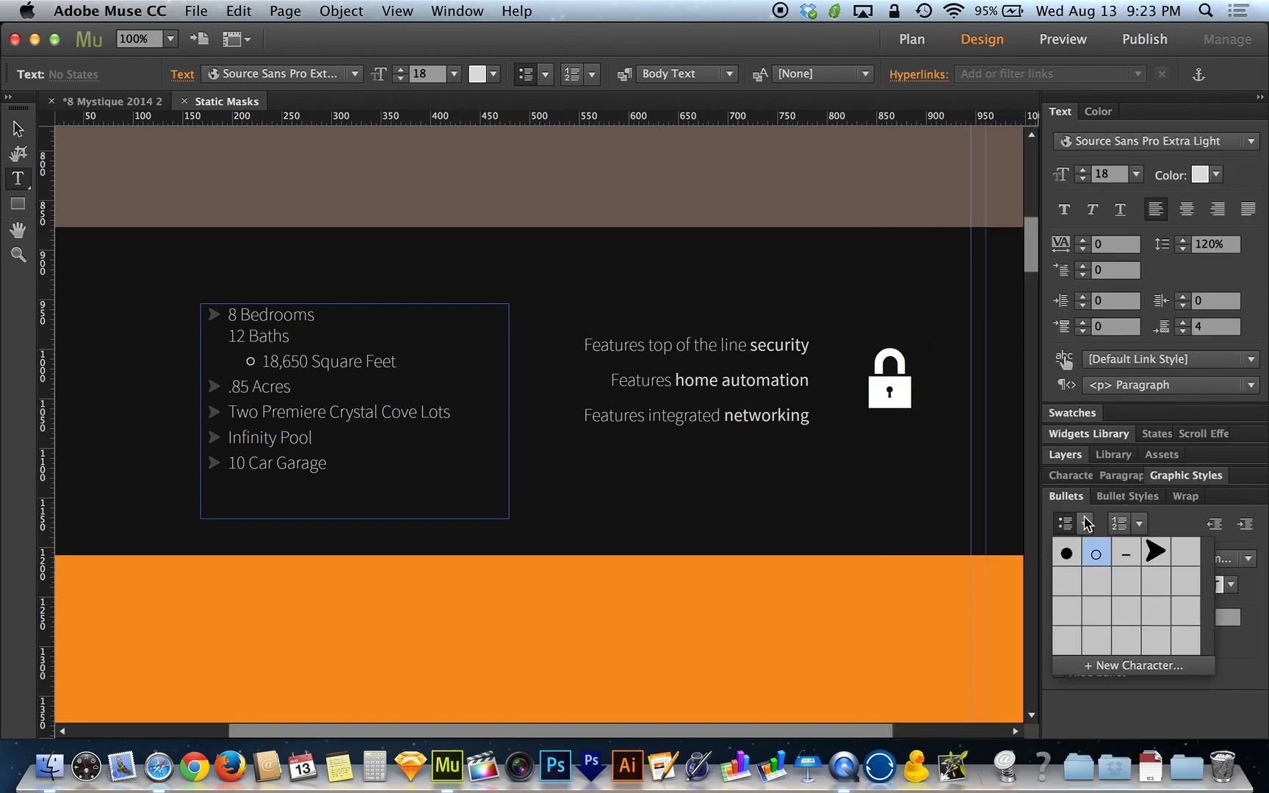
left_click(1143, 663)
left_click(708, 144)
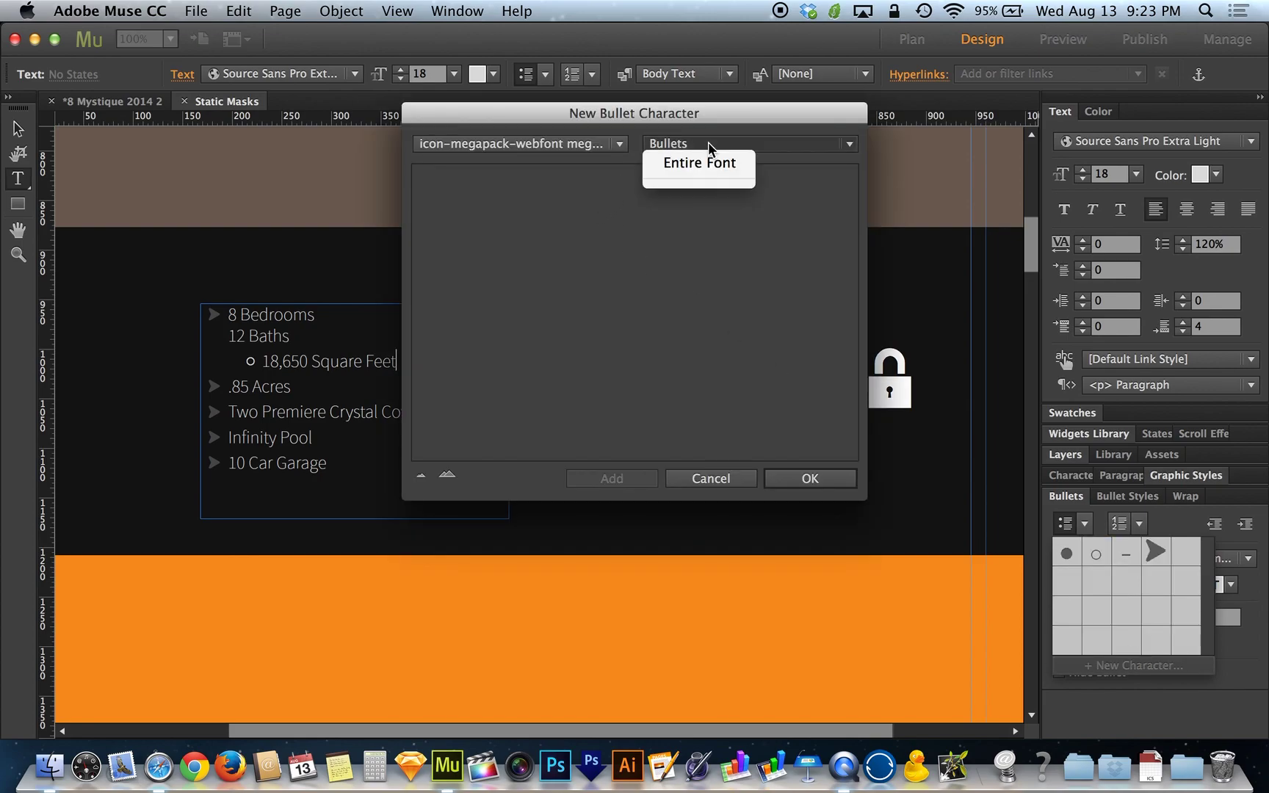
left_click(700, 162)
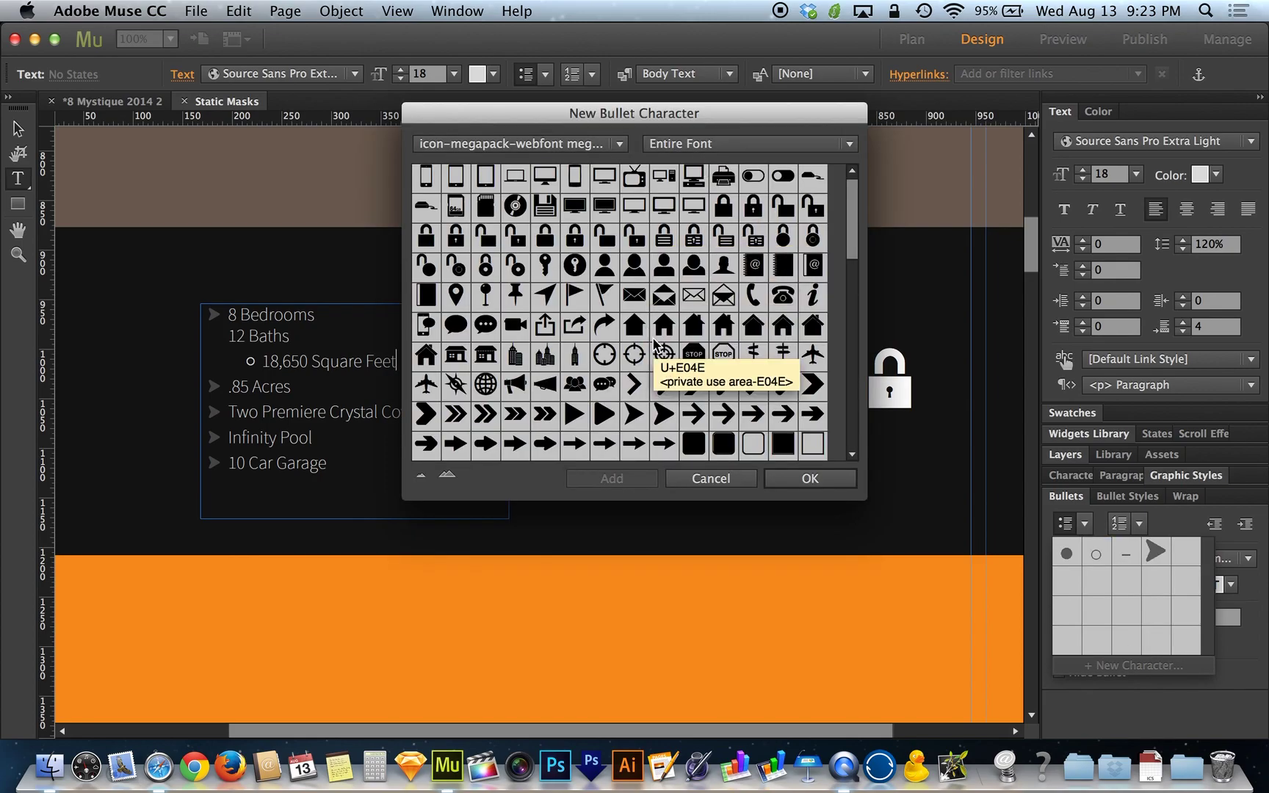
left_click(605, 325)
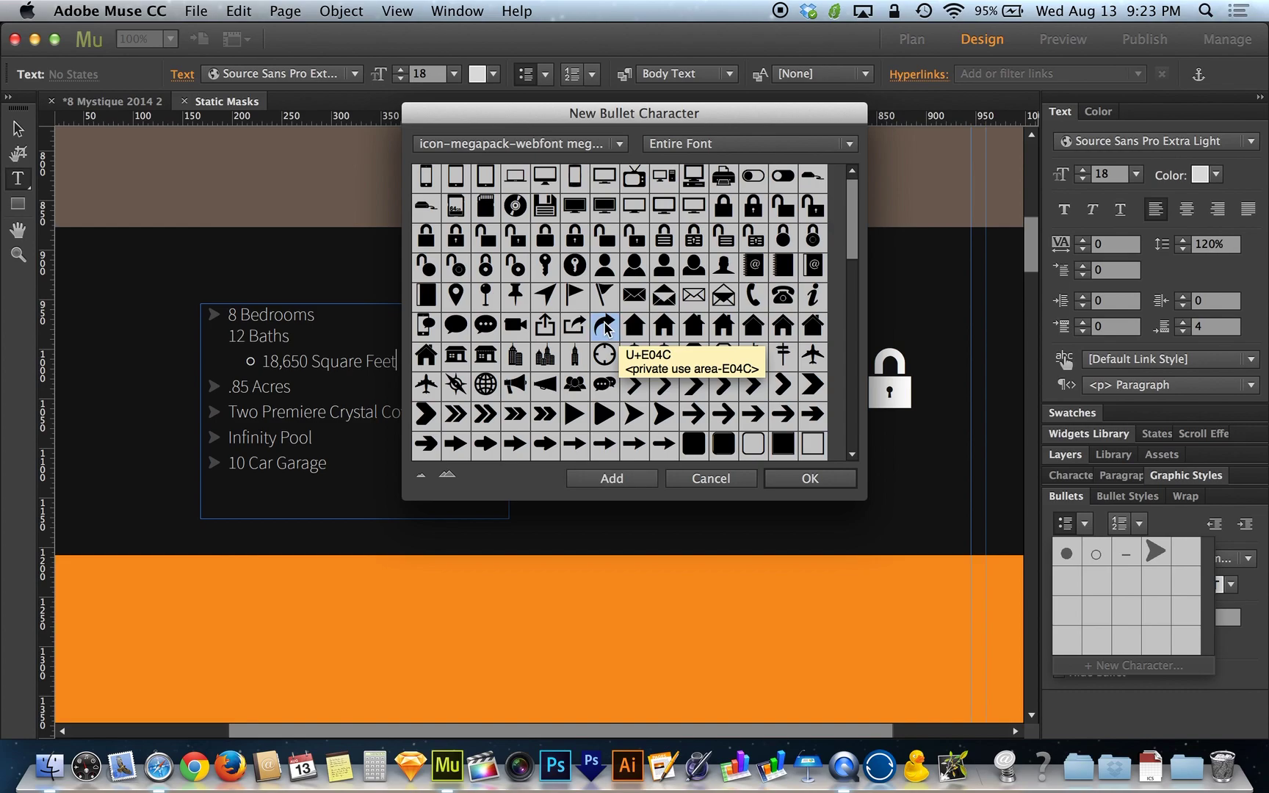
left_click(800, 478)
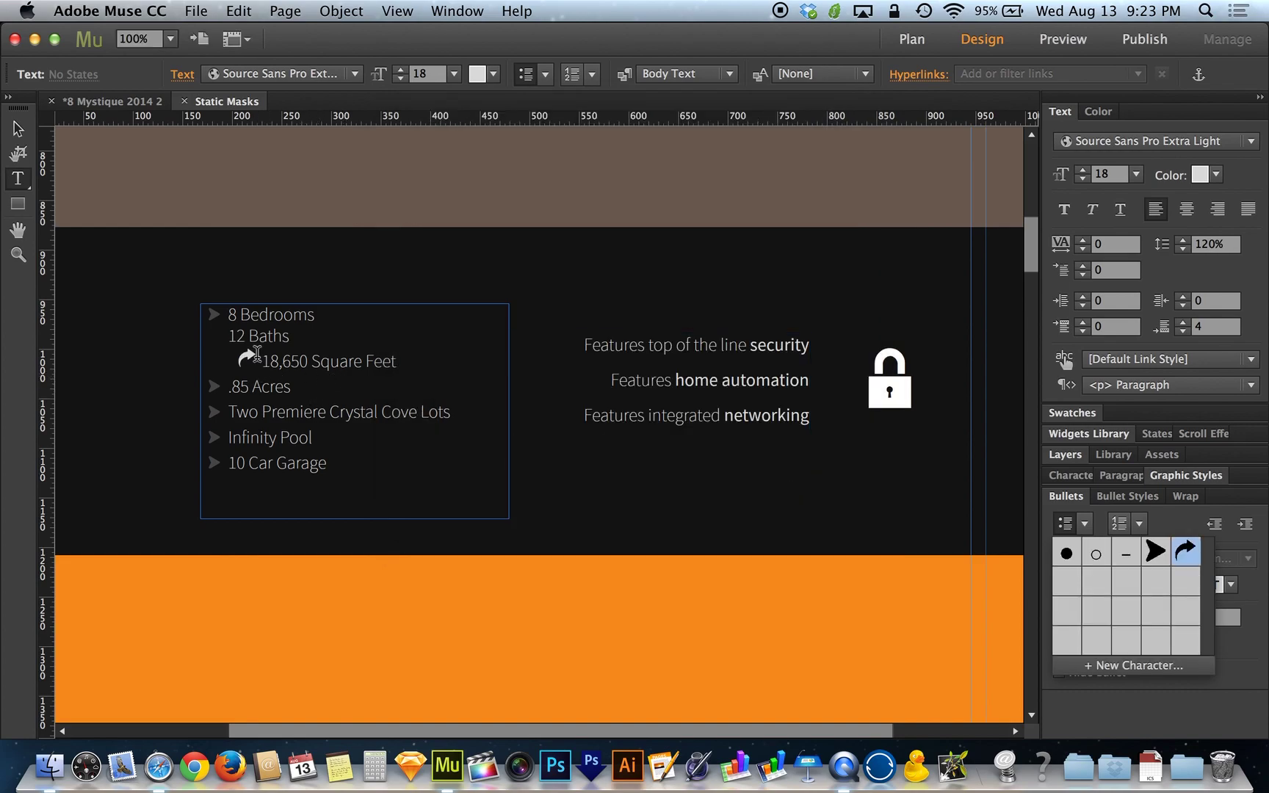
left_click(1064, 526)
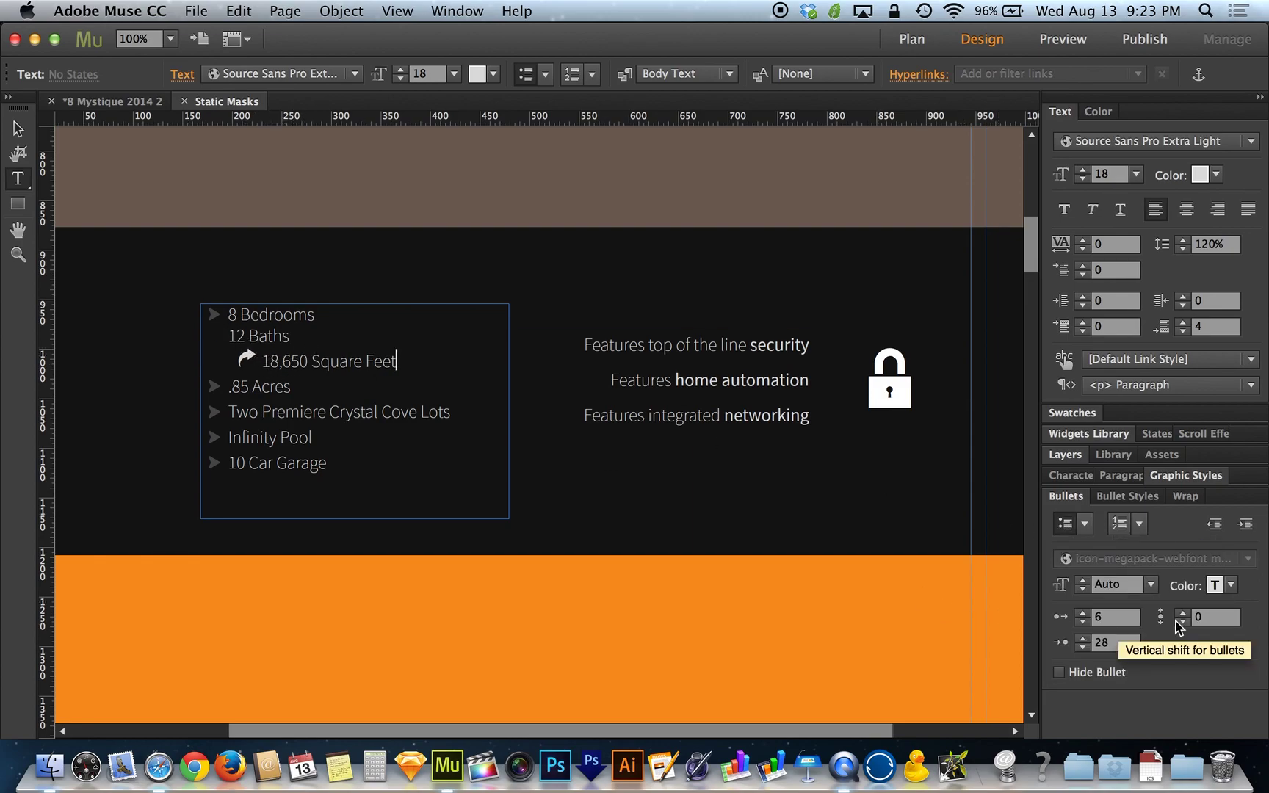
Set the curved-arrow bullet size to 11 and colour it green.
left_click(1151, 585)
left_click(1180, 366)
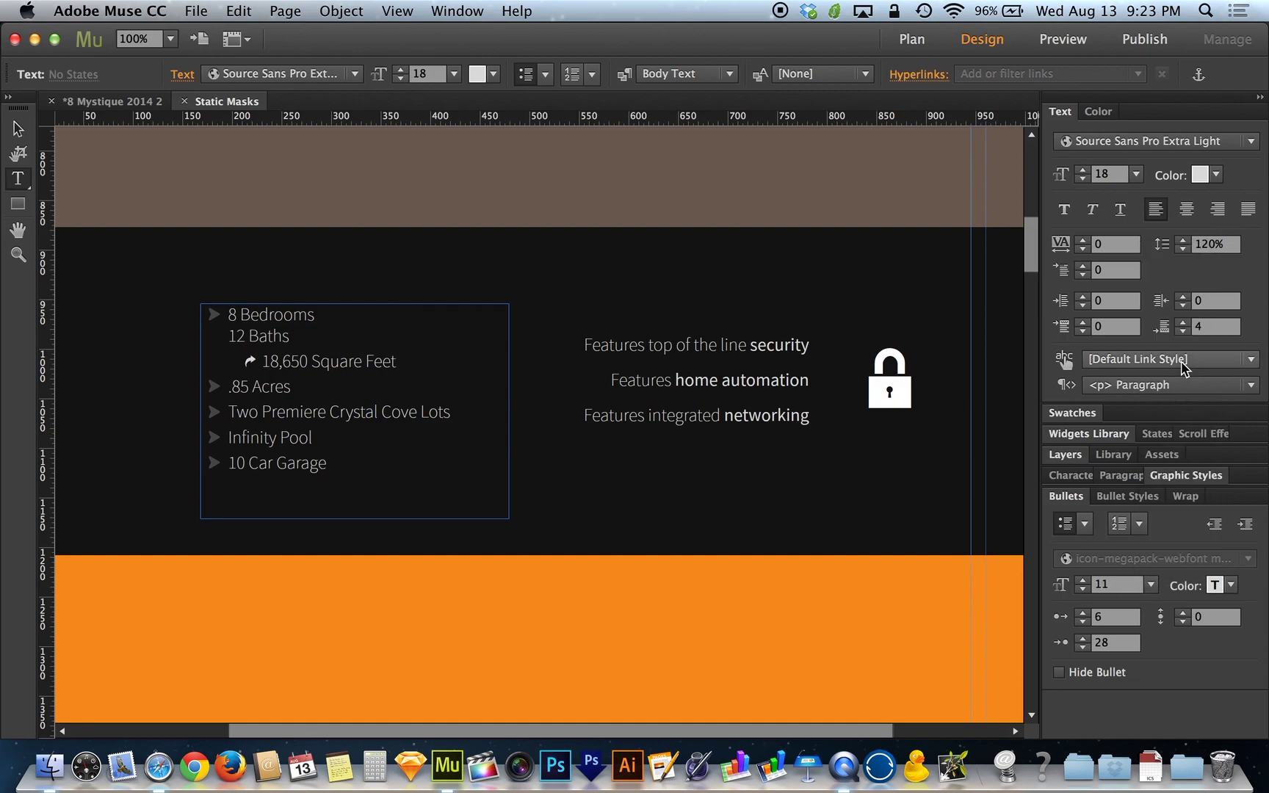
left_click(1229, 586)
left_click_drag(981, 432, 946, 432)
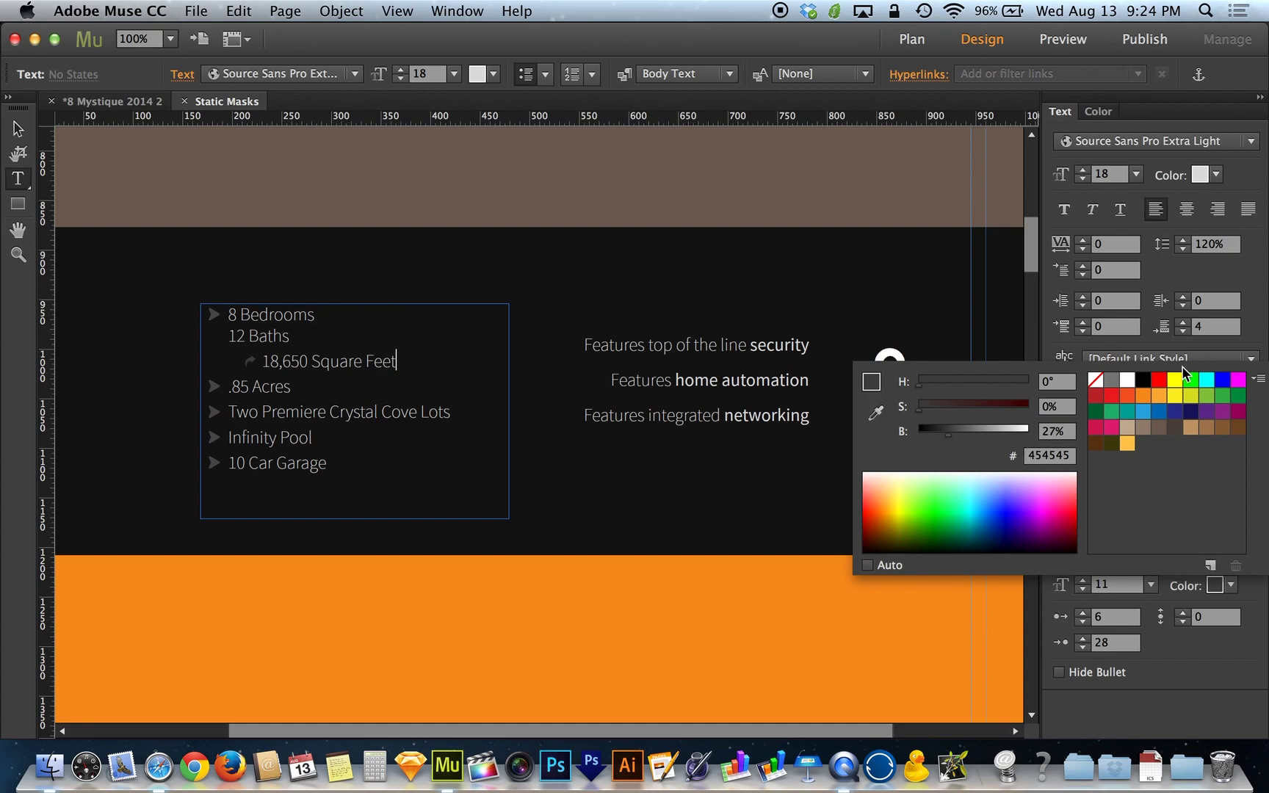
left_click(1208, 397)
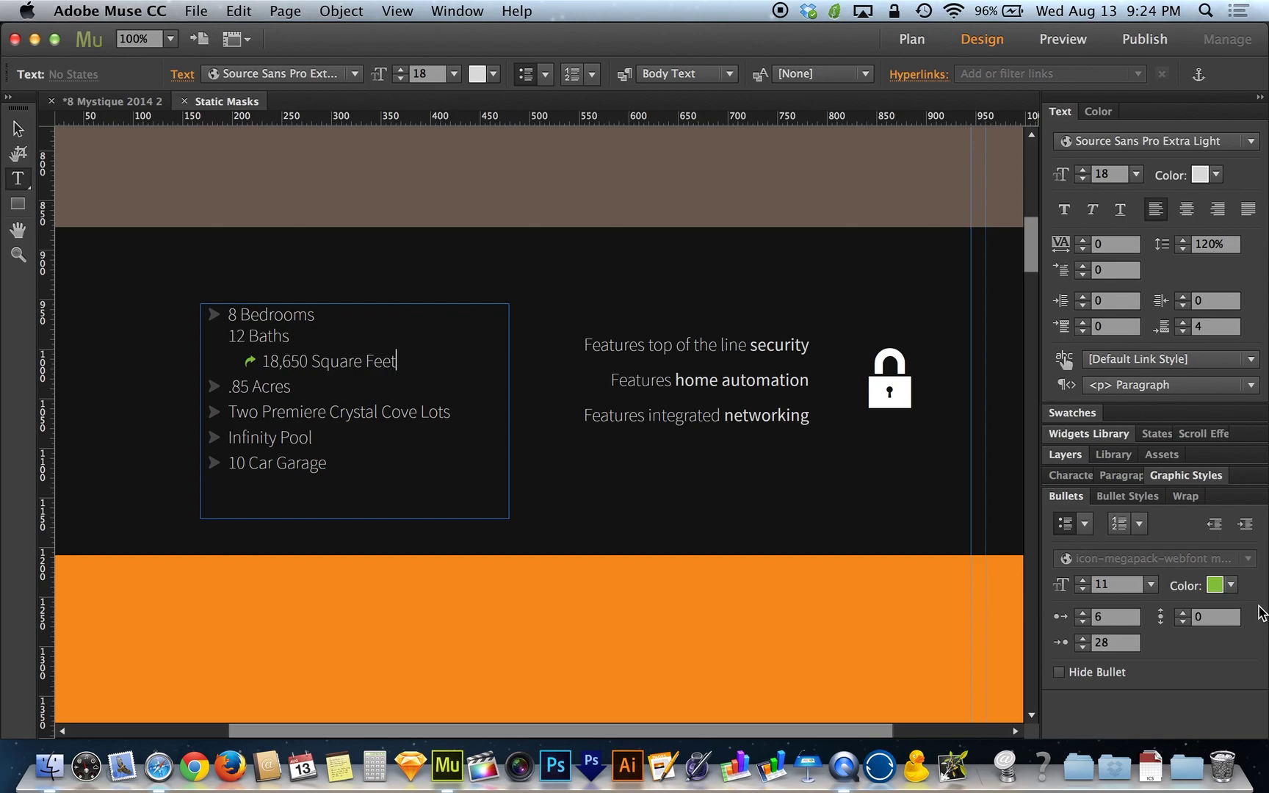
Toggle 18,650 Square Feet between the first level and the green sub-bullet level using the indent buttons.
left_click(1216, 524)
left_click(1244, 524)
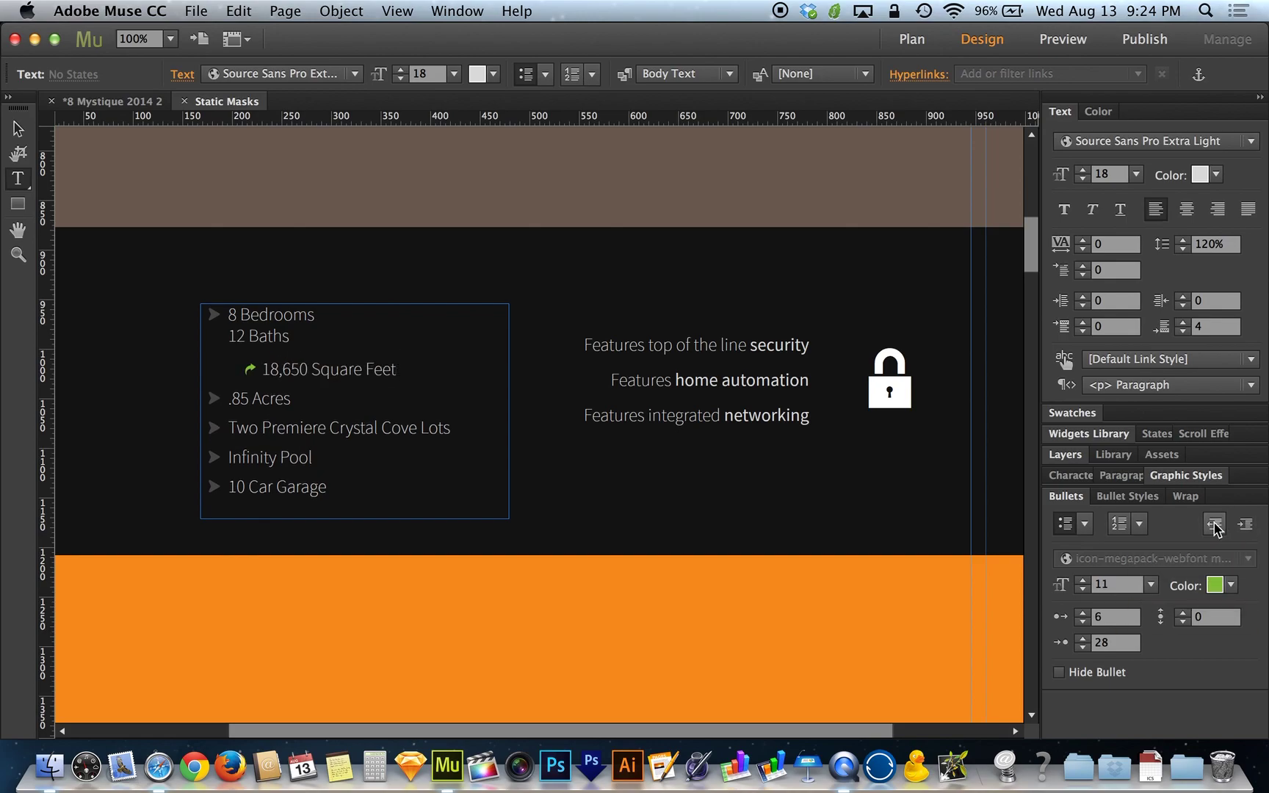
left_click(1215, 525)
left_click(1245, 525)
Outdent 18,650 Square Feet to the top level, and test indenting then outdenting 10 Car Garage.
left_click(1215, 524)
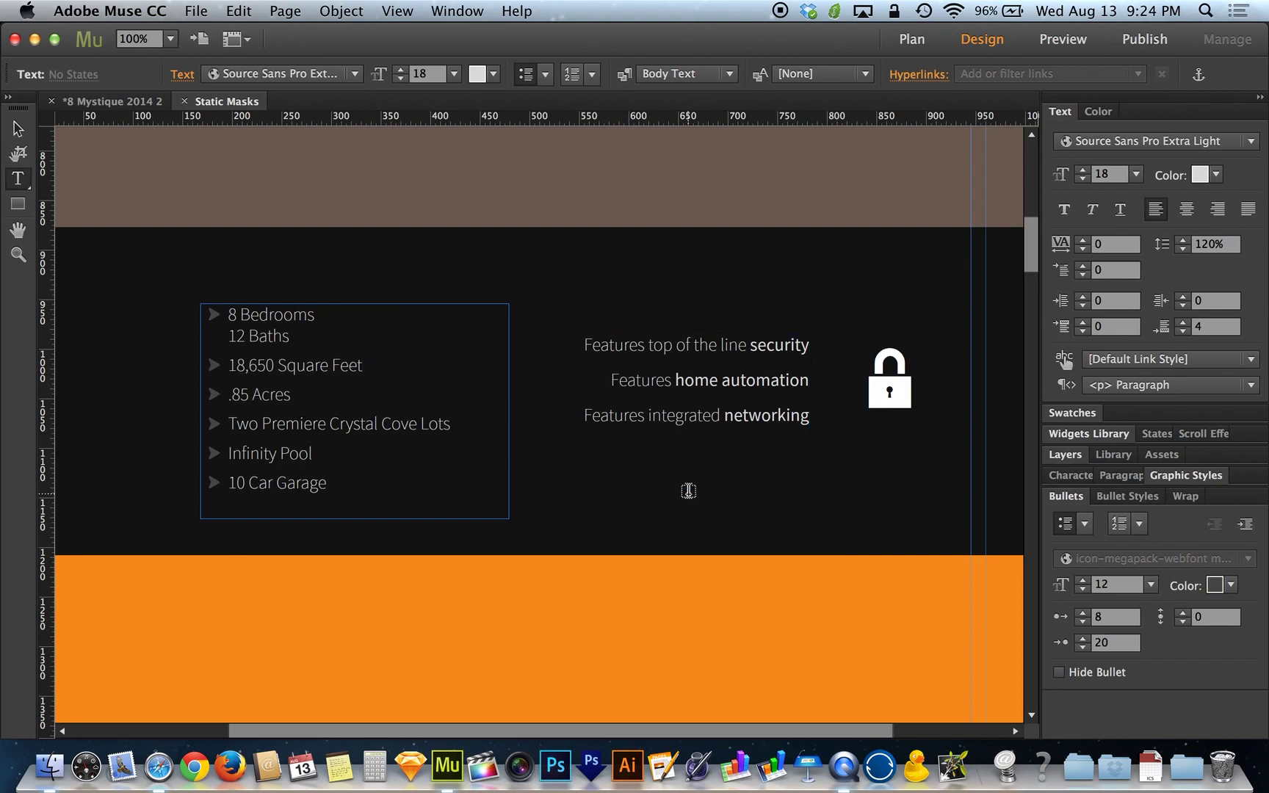
left_click(369, 470)
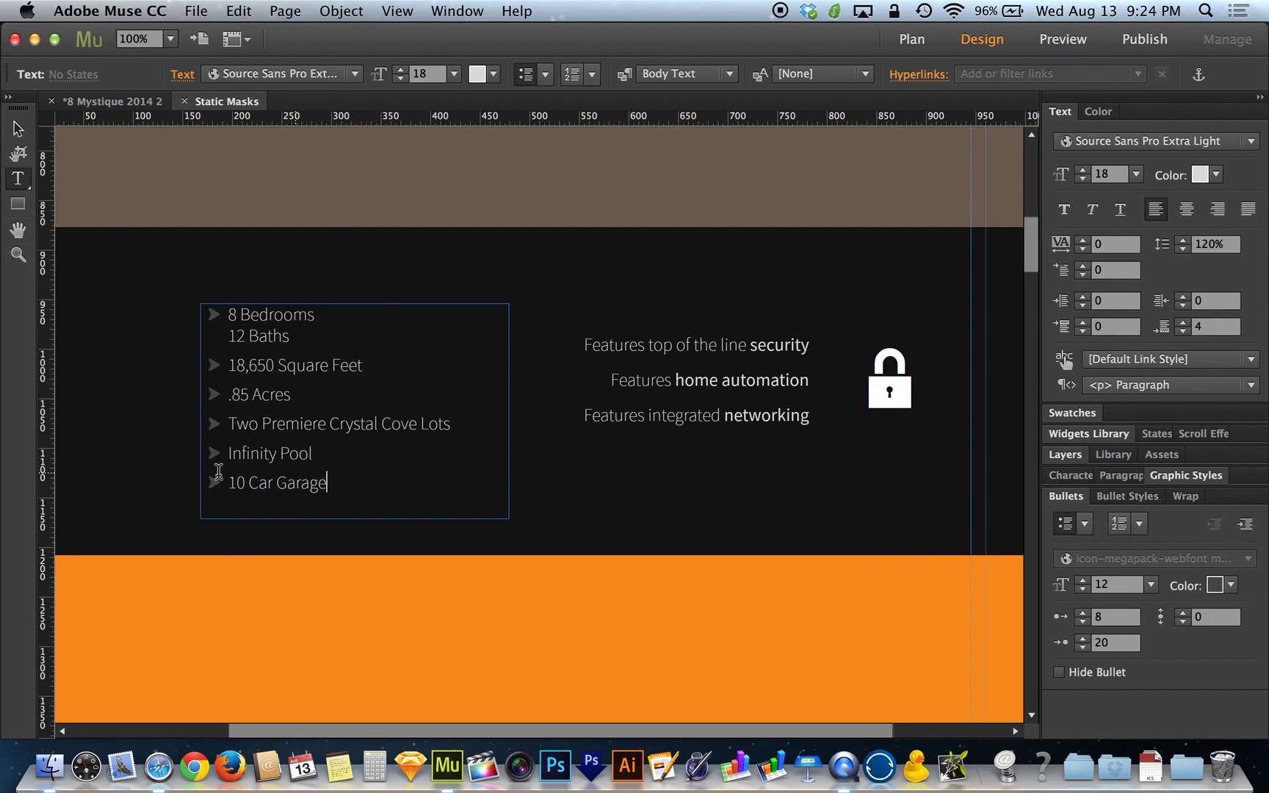
left_click(1246, 527)
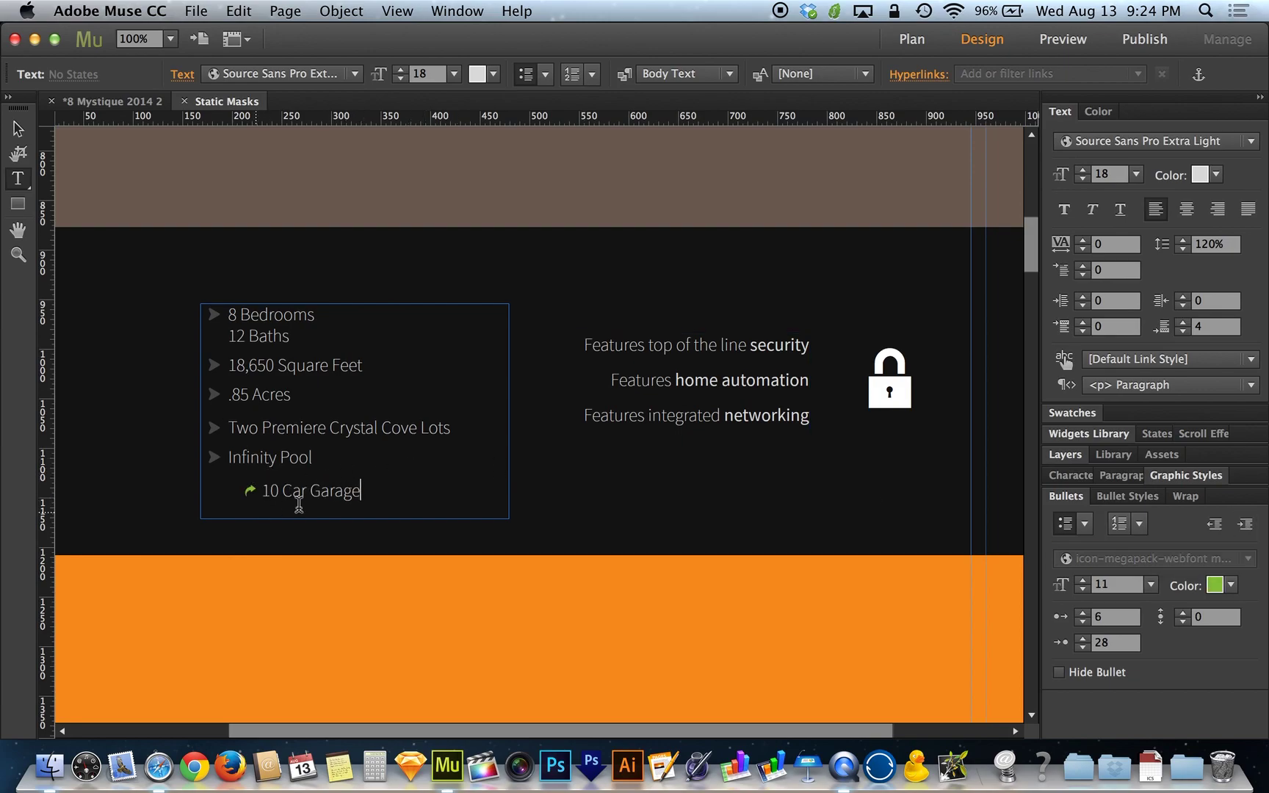
left_click(1216, 526)
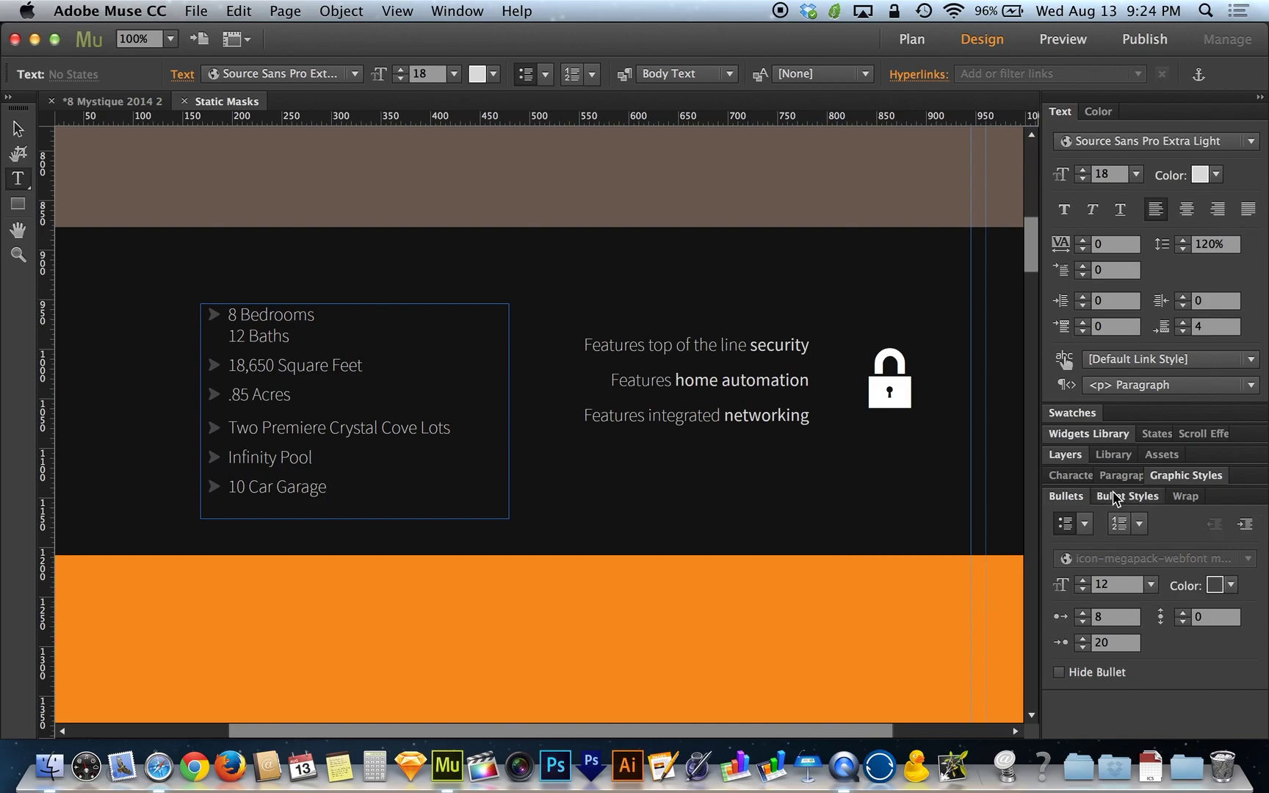
Look over the saved Bullet Styles list, then return to the Bullets settings.
left_click(1117, 497)
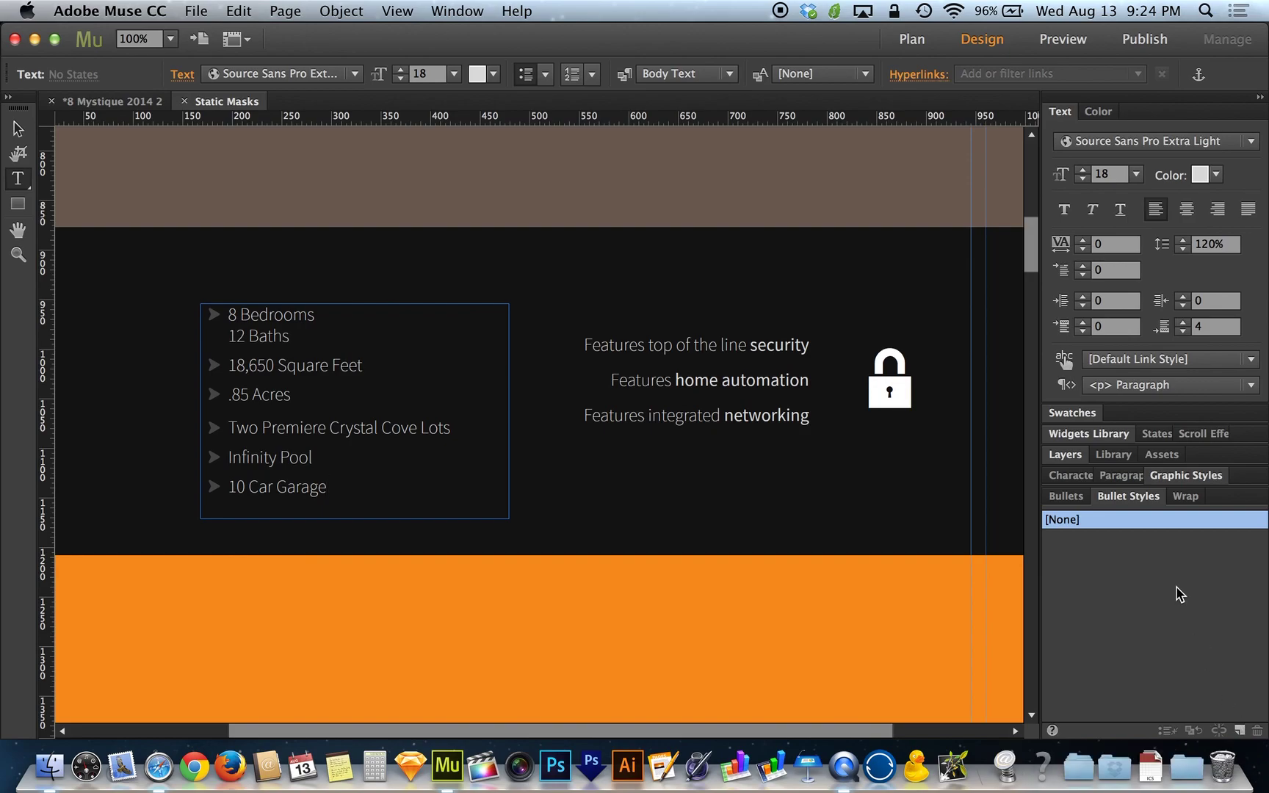
left_click(1066, 497)
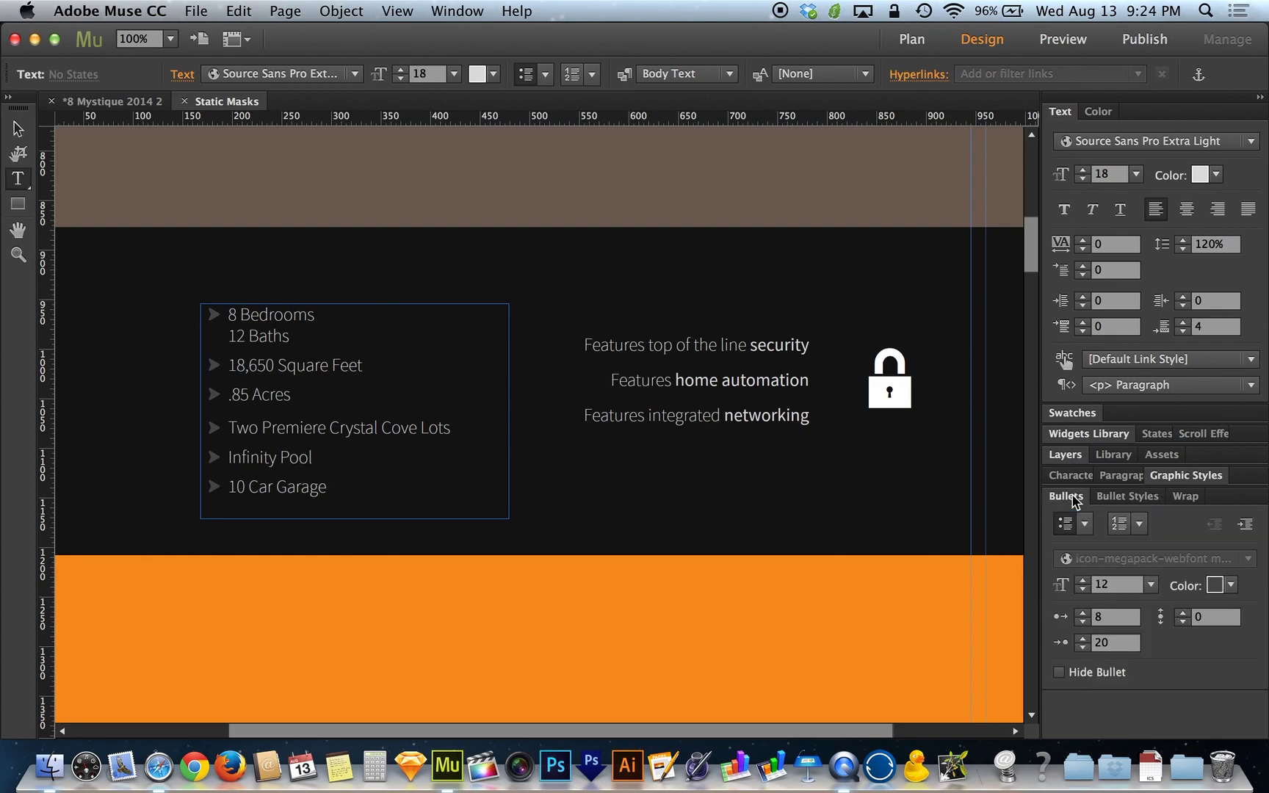
left_click(1128, 496)
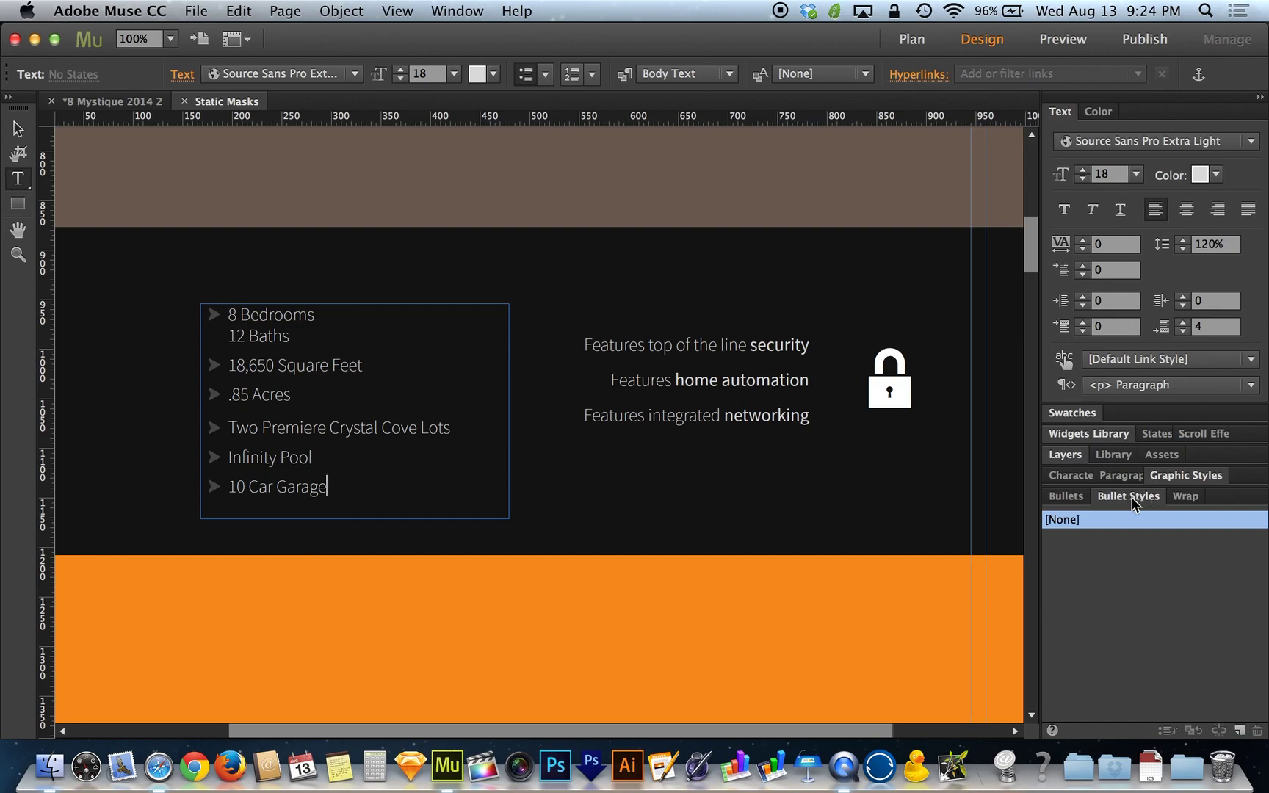
left_click(1066, 497)
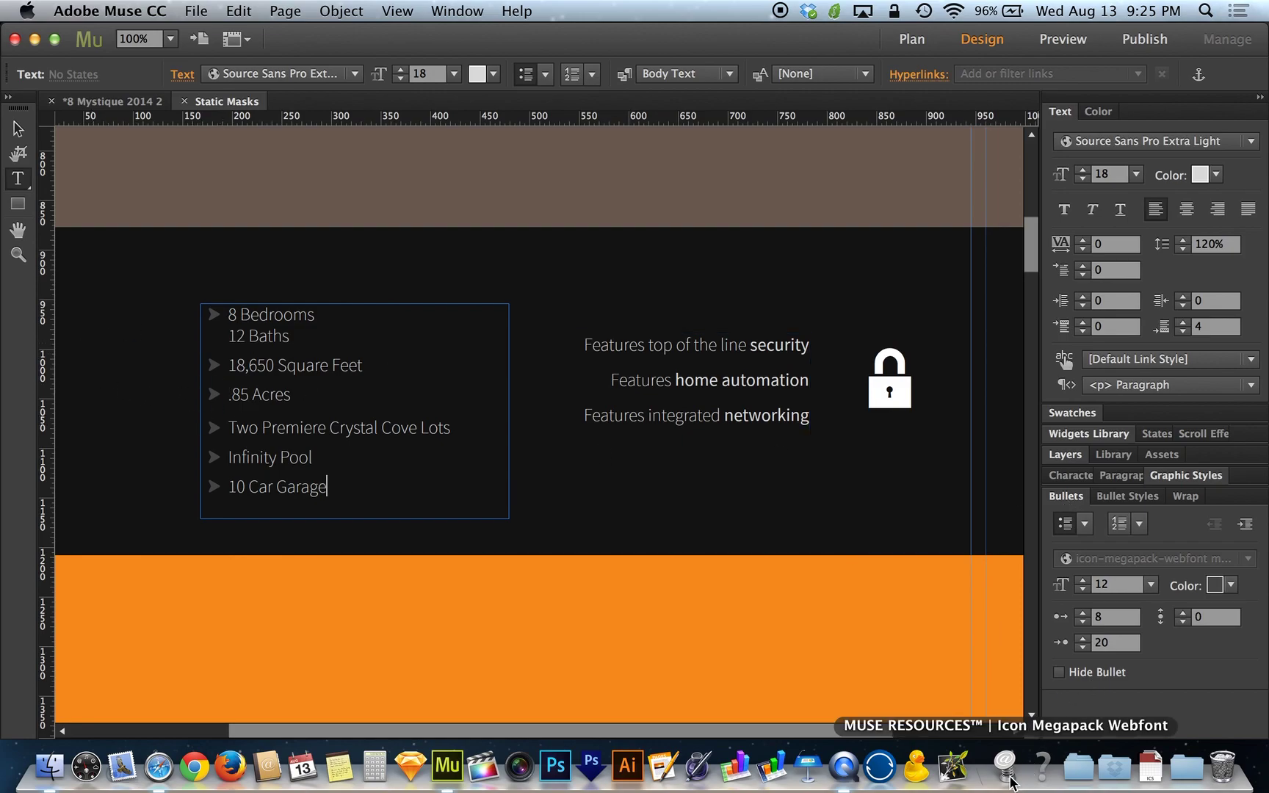
Open the Icon Megapack Webfont web page from the Dock in Safari.
left_click(1006, 768)
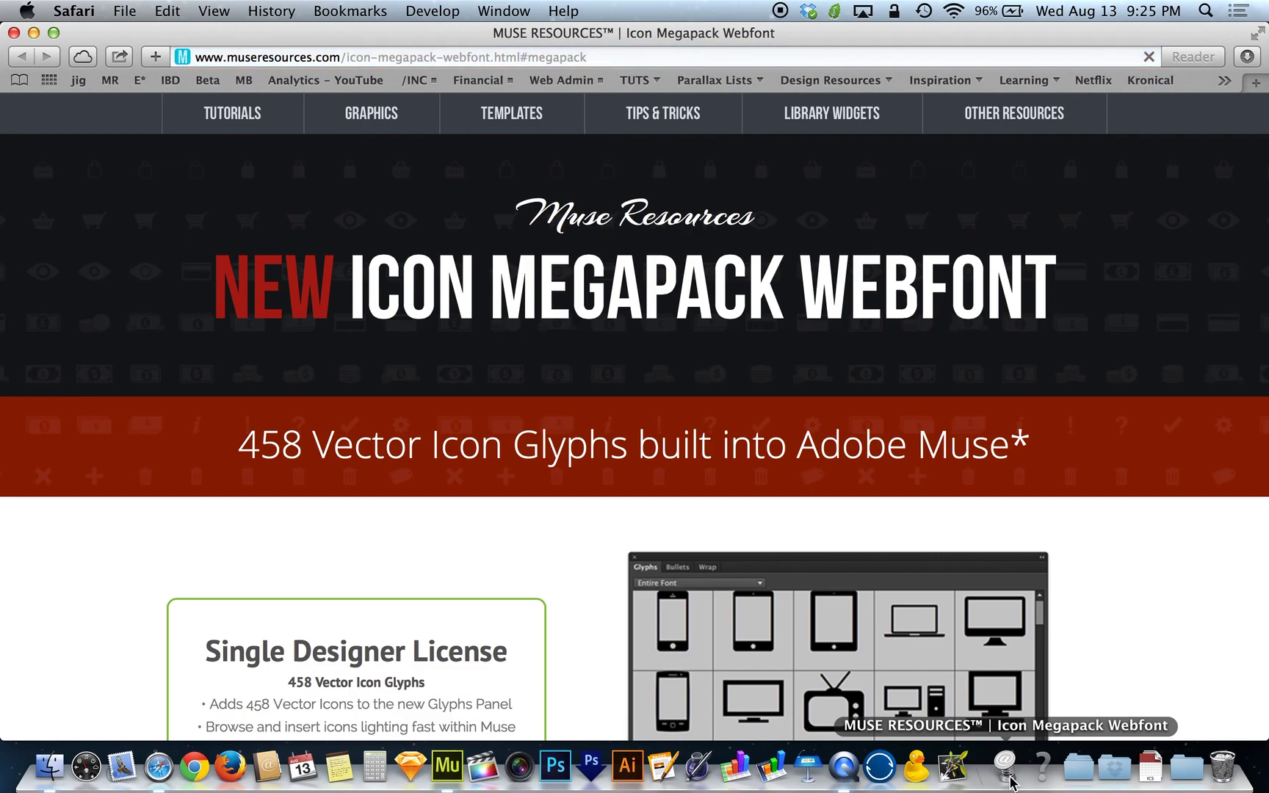